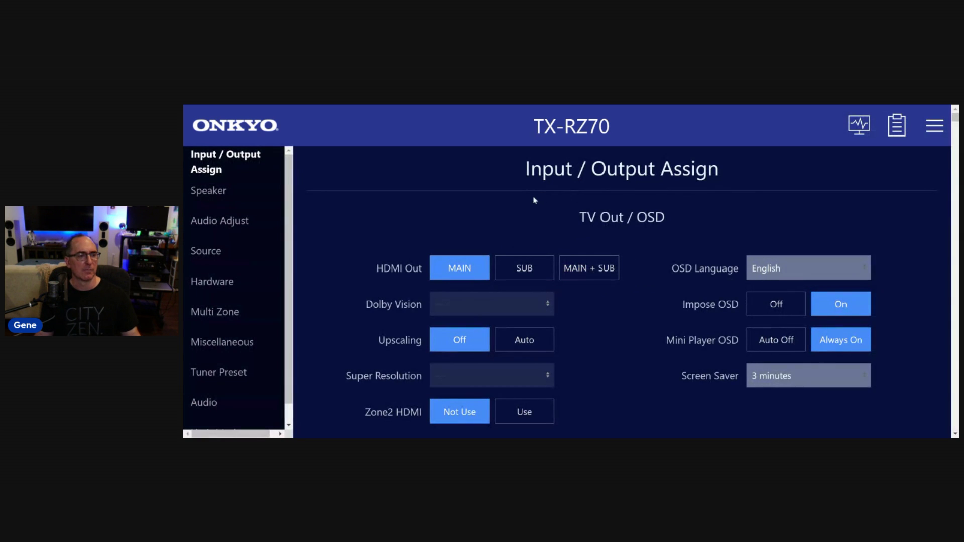
# Open the HDMI Diagnosis window showing Sink Test 480p and Source Test HDMI 1.4.
pyautogui.moveTo(221, 237)
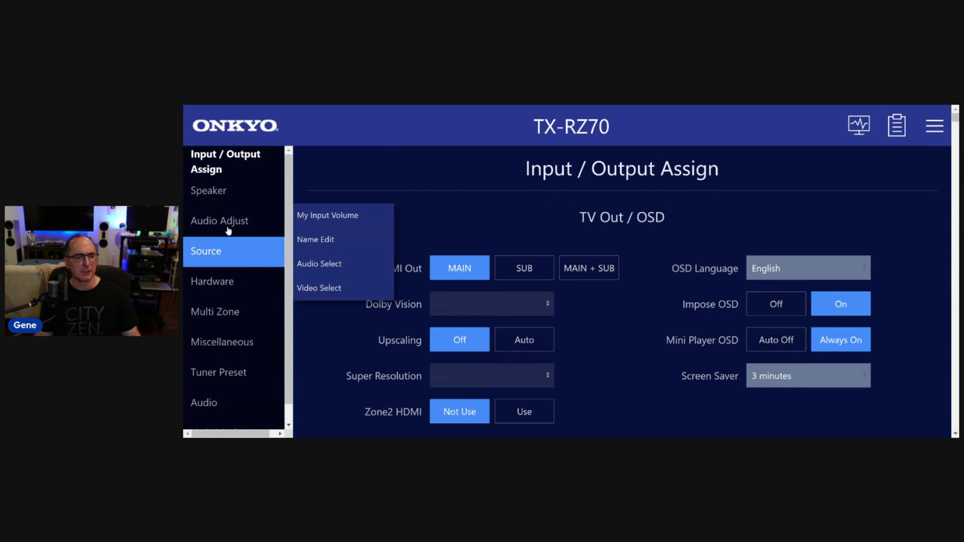
pyautogui.moveTo(214, 171)
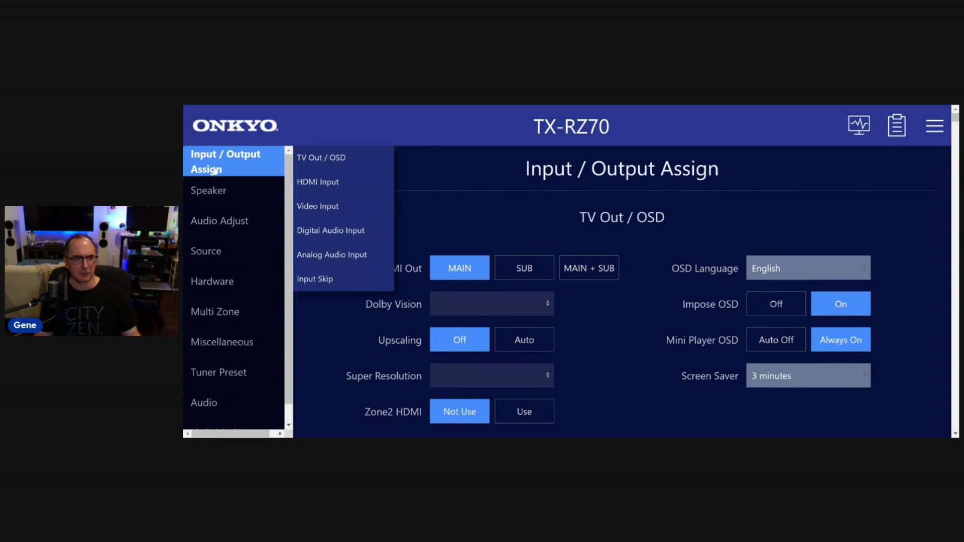
pyautogui.moveTo(222, 215)
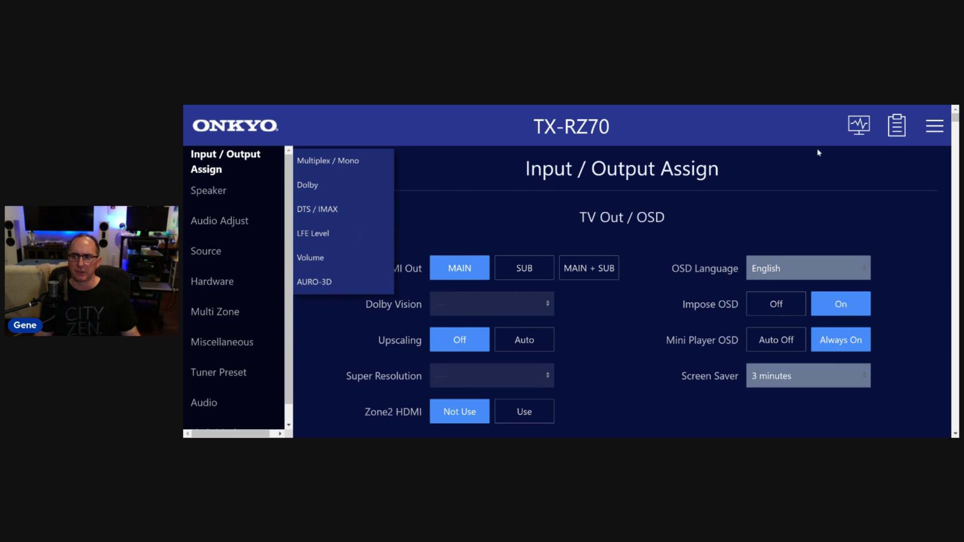
pyautogui.click(861, 127)
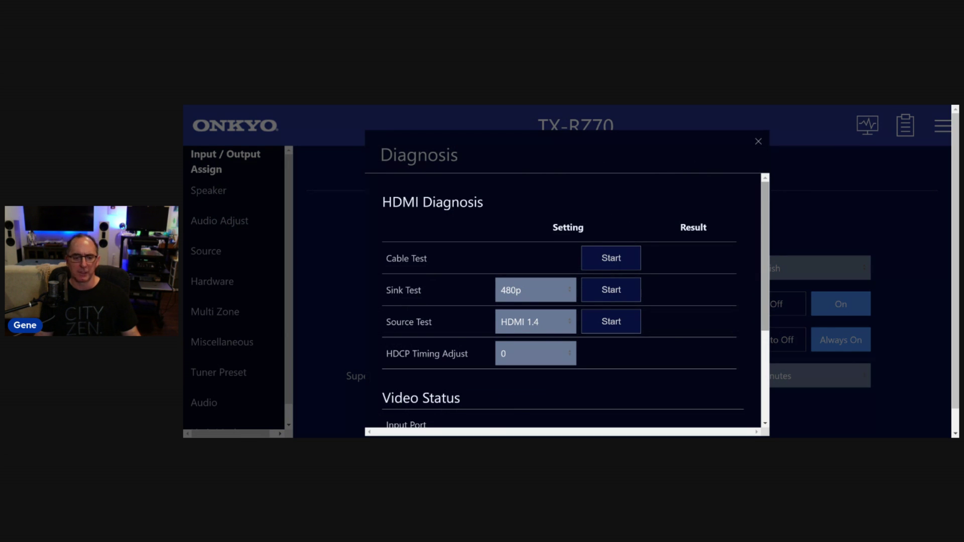
# Switch the Source Test to HDMI 2.0, check the Sink Test resolutions, then close Diagnosis.
pyautogui.click(570, 323)
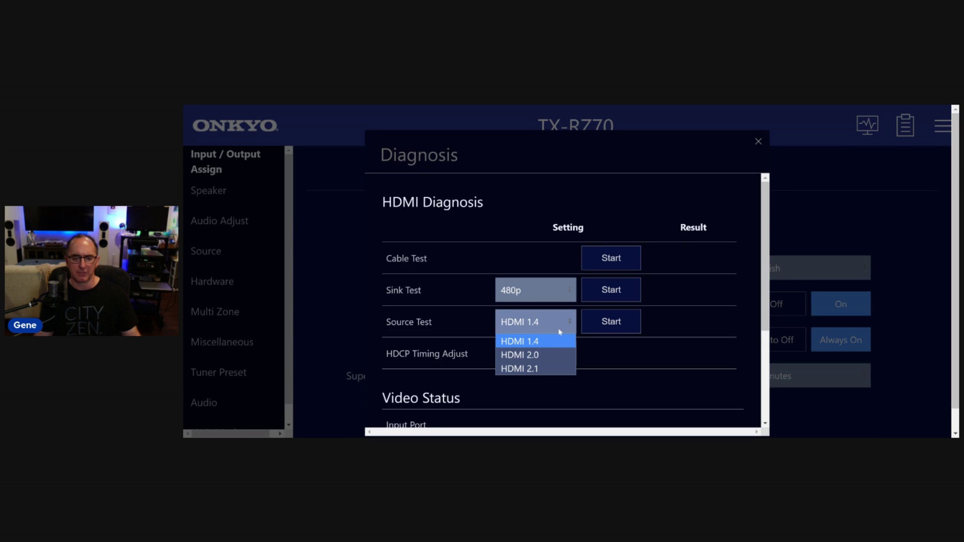
pyautogui.click(552, 355)
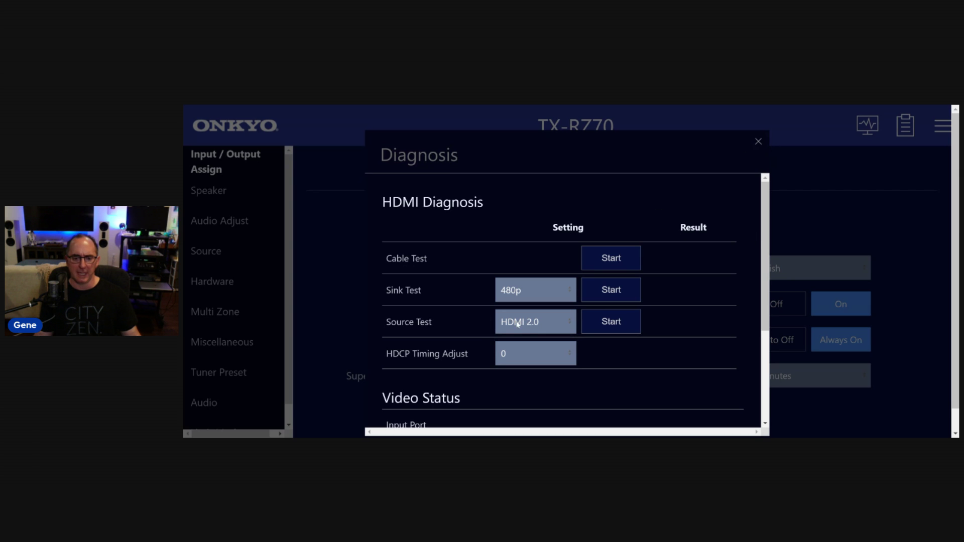
pyautogui.click(526, 294)
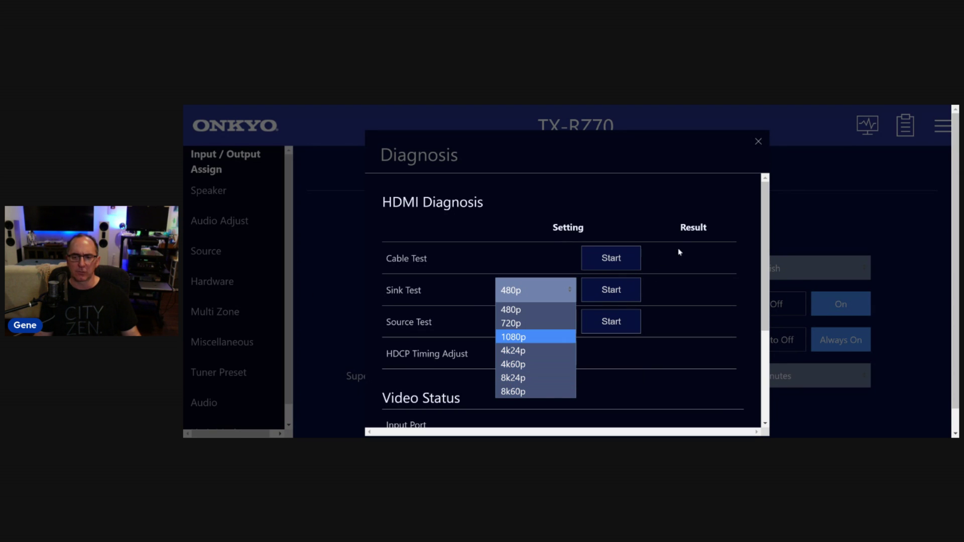
pyautogui.click(758, 144)
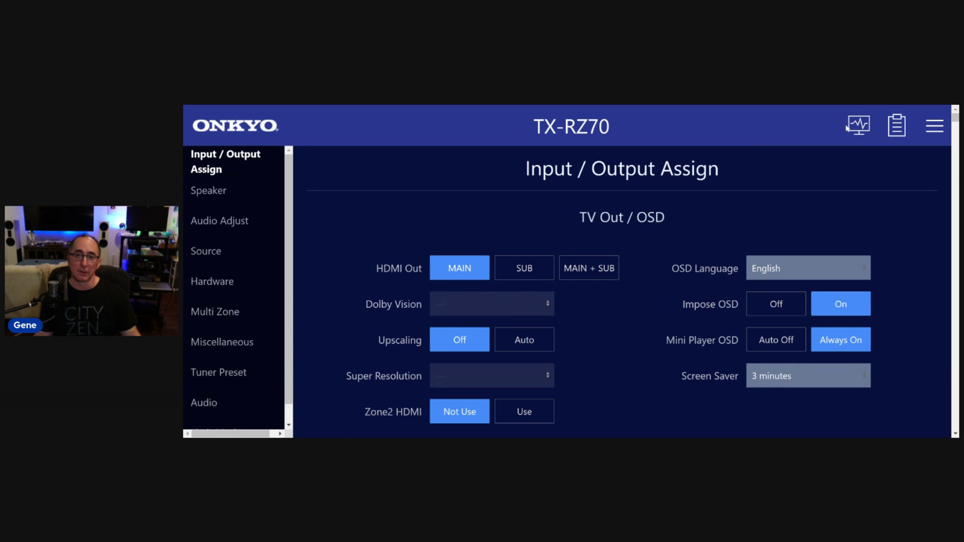
pyautogui.click(898, 133)
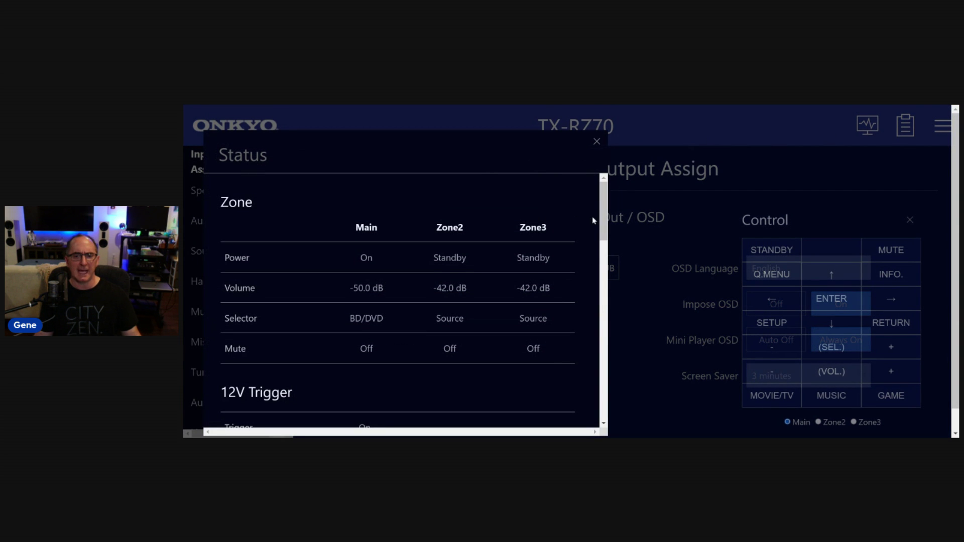
pyautogui.moveTo(605, 204); pyautogui.dragTo(609, 269)
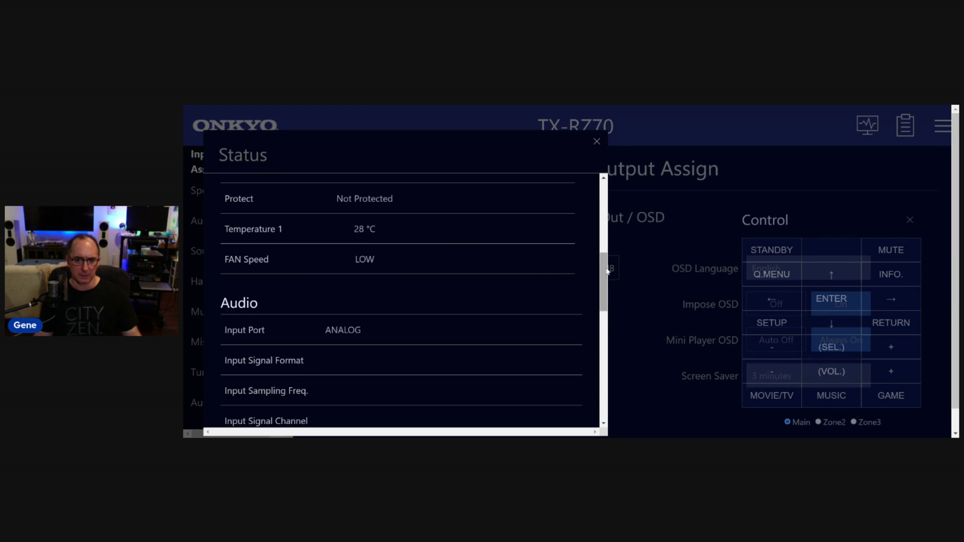
pyautogui.moveTo(605, 264); pyautogui.dragTo(605, 194)
pyautogui.click(596, 141)
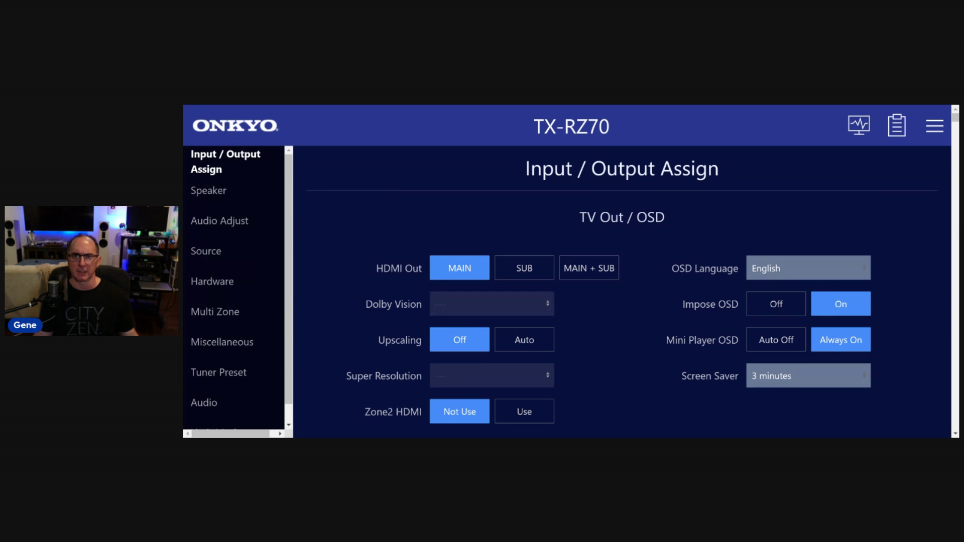
pyautogui.click(934, 126)
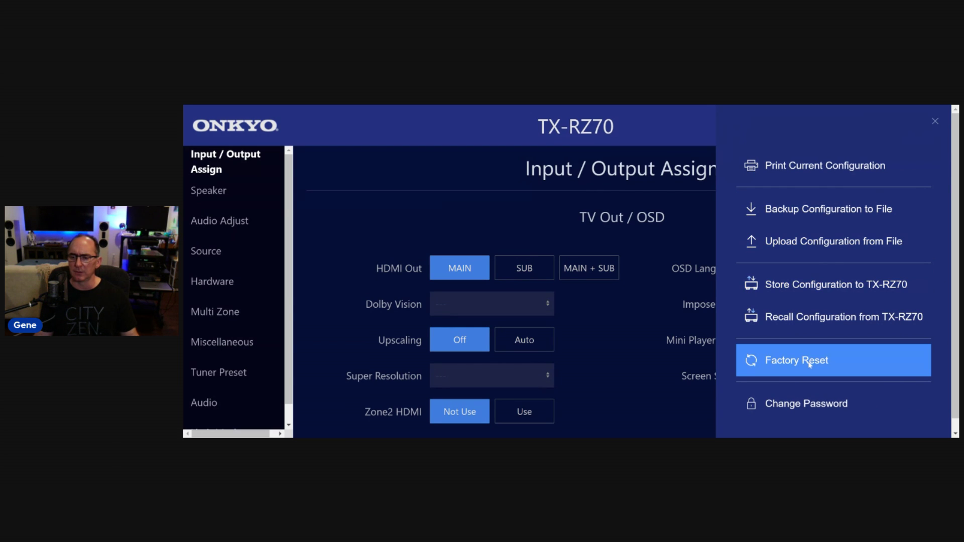
pyautogui.click(935, 123)
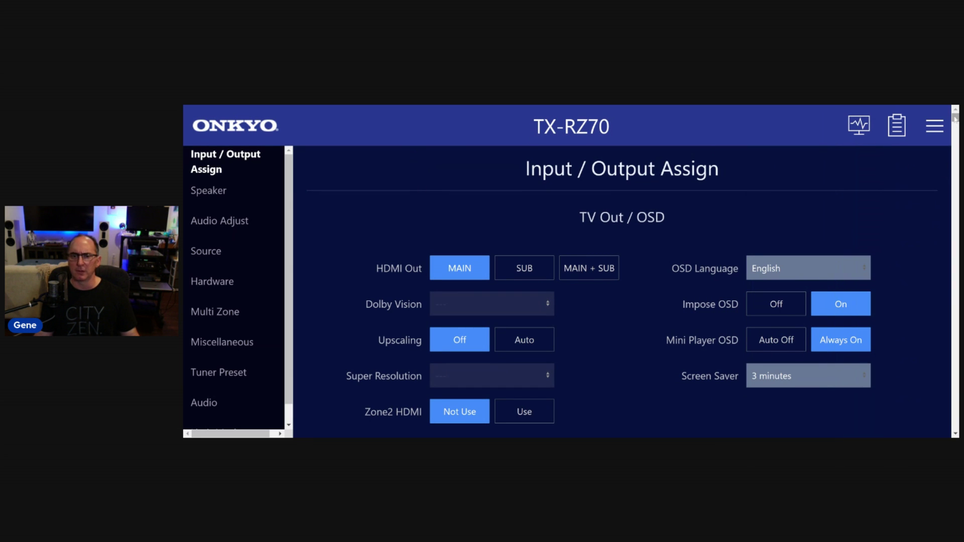
# Scroll past the HDMI, video and audio input assignments and Input Skip to Speaker Configuration.
pyautogui.scroll(-1, 954, 117)
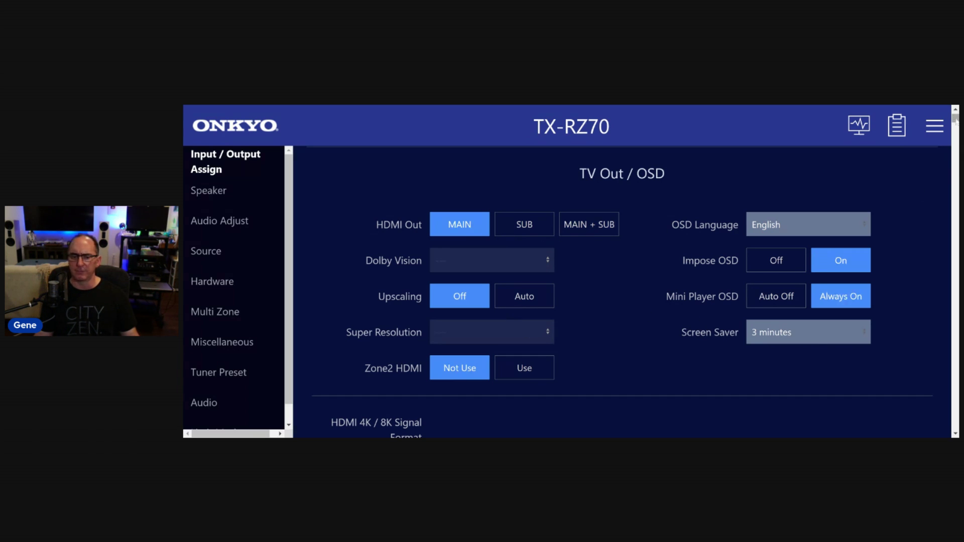
pyautogui.scroll(-3, 954, 123)
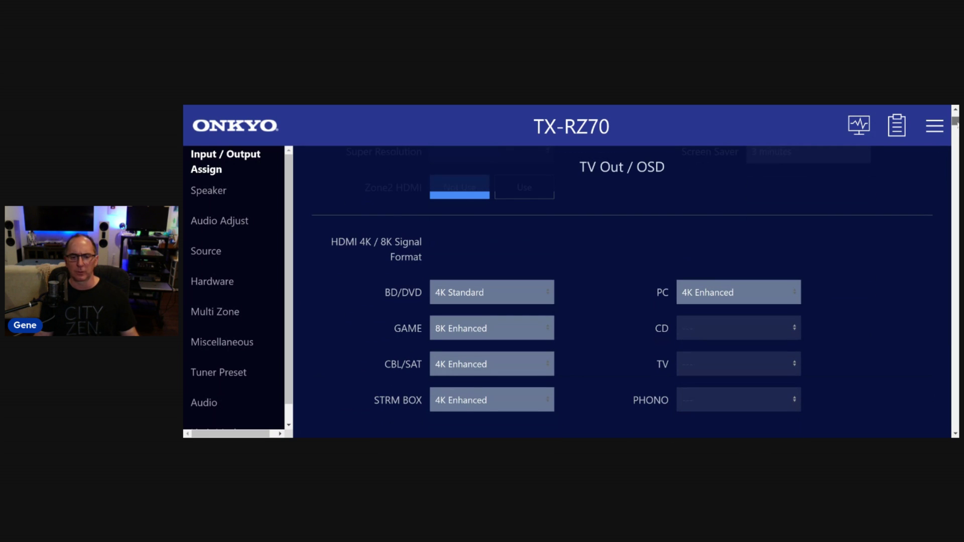
pyautogui.scroll(-1, 954, 123)
pyautogui.scroll(-2, 623, 292)
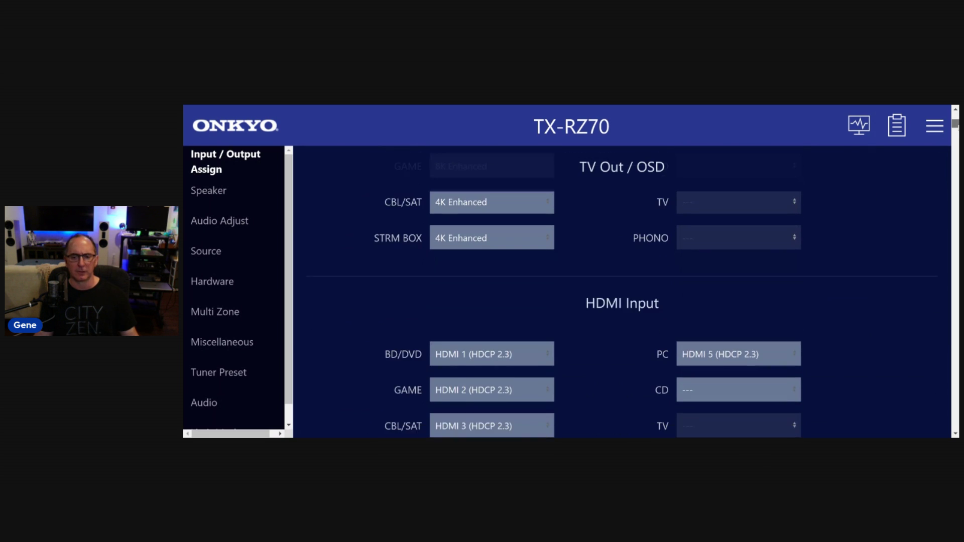
pyautogui.scroll(-4, 623, 293)
pyautogui.scroll(2, 623, 292)
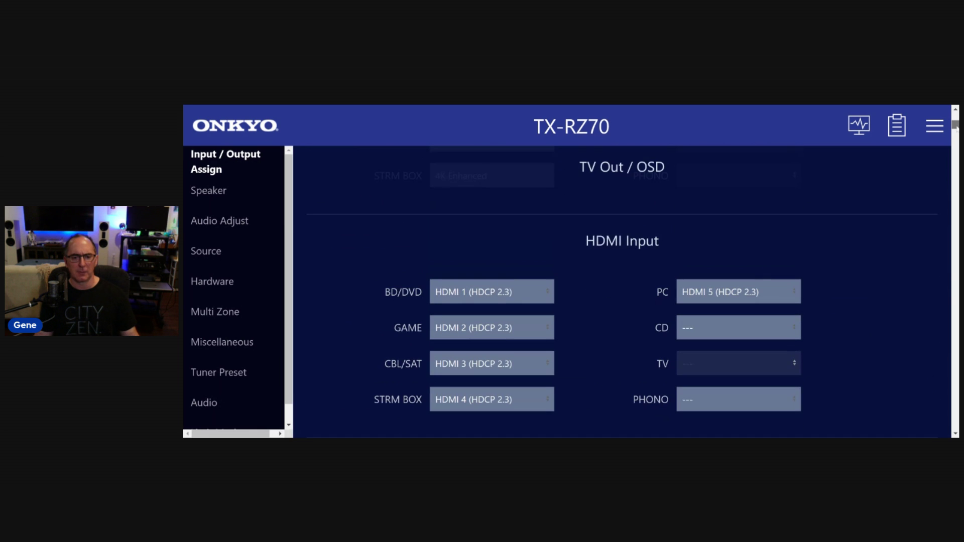
pyautogui.scroll(-3, 622, 293)
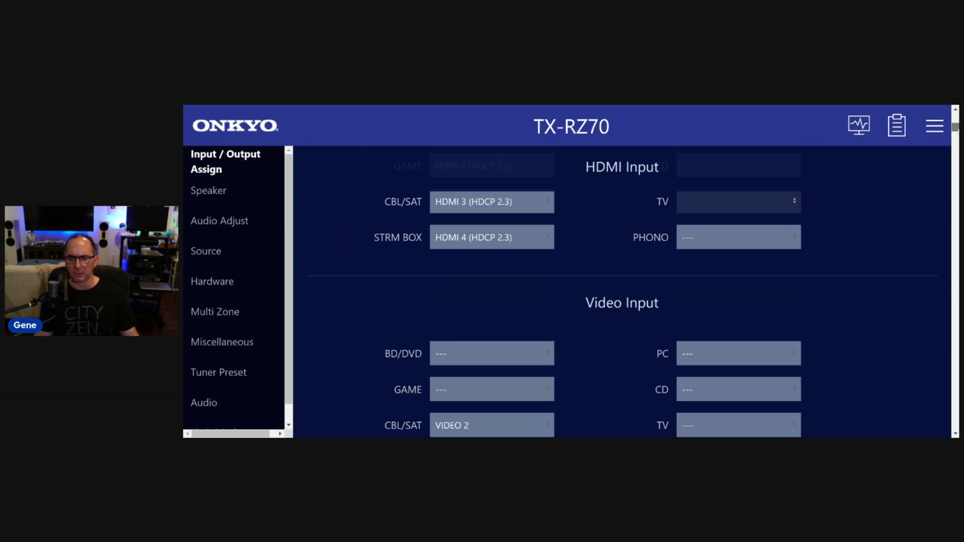
pyautogui.scroll(-2, 622, 293)
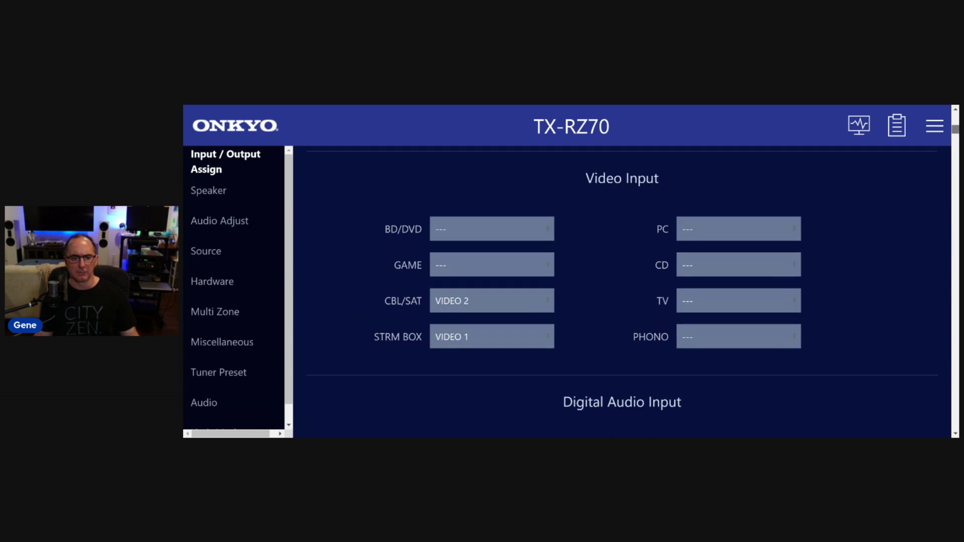
pyautogui.scroll(-2, 622, 293)
pyautogui.scroll(1, 623, 293)
pyautogui.scroll(-2, 622, 293)
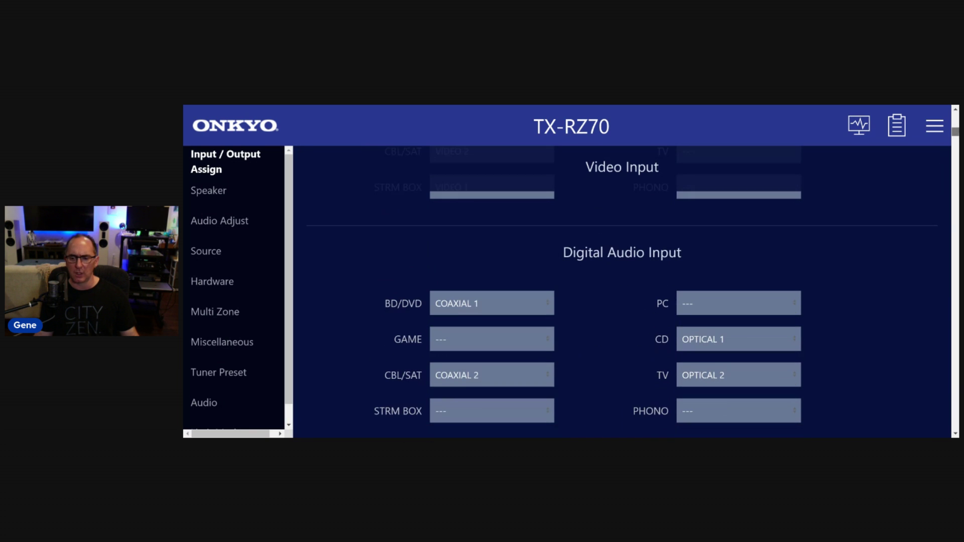
pyautogui.scroll(-4, 622, 293)
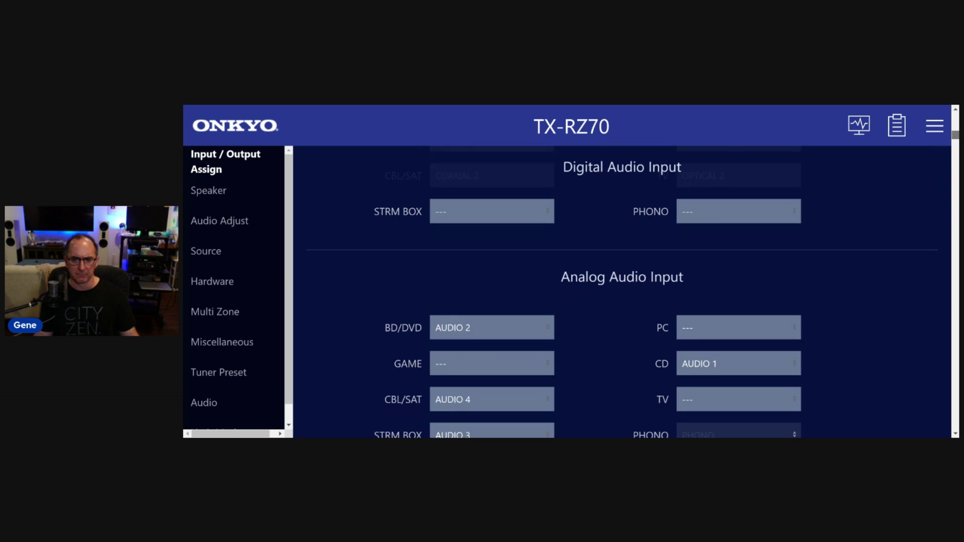
pyautogui.scroll(-5, 622, 292)
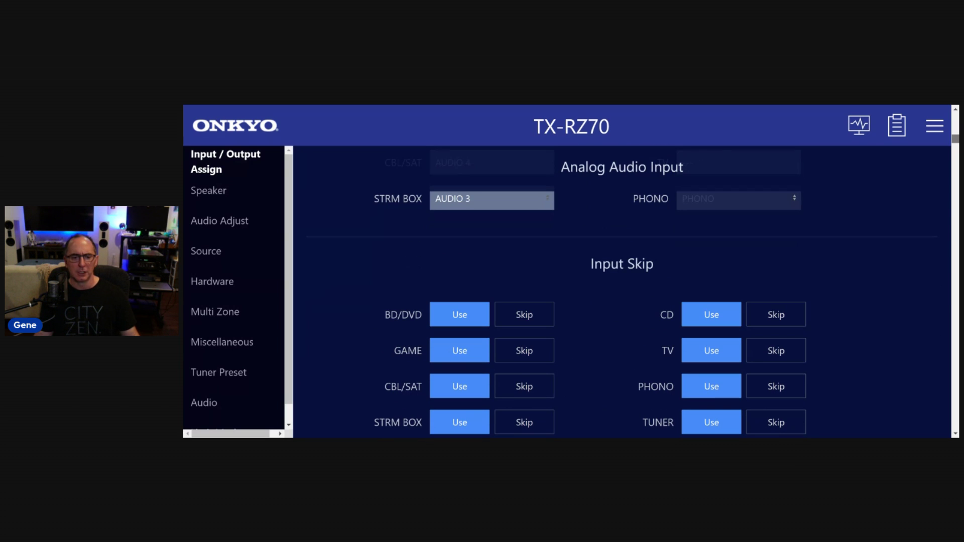
pyautogui.scroll(-1, 623, 292)
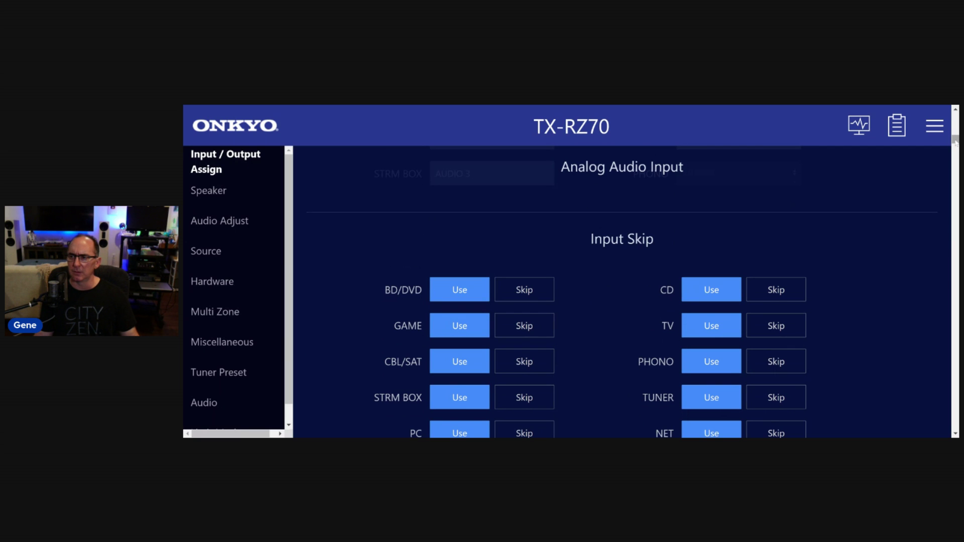
pyautogui.moveTo(955, 141); pyautogui.dragTo(955, 143)
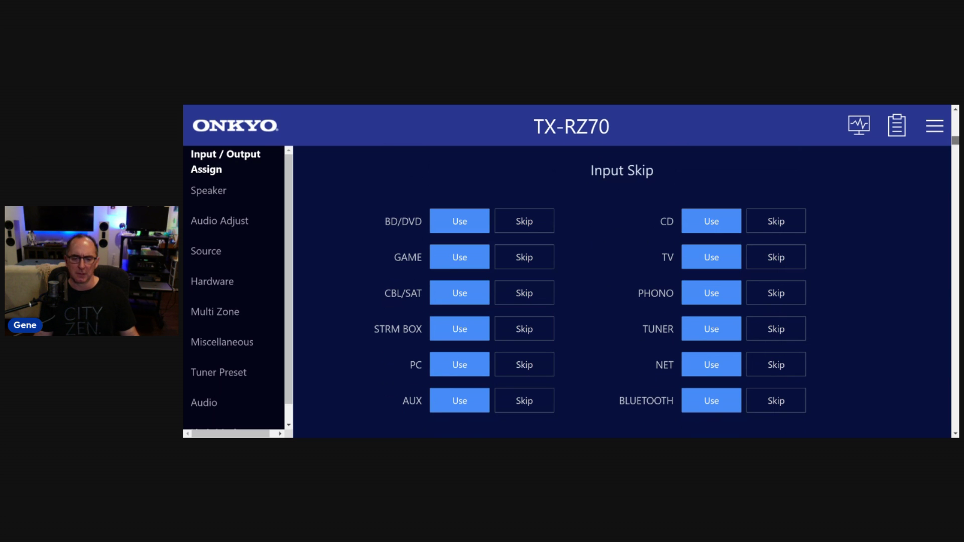
pyautogui.moveTo(954, 142); pyautogui.dragTo(955, 145)
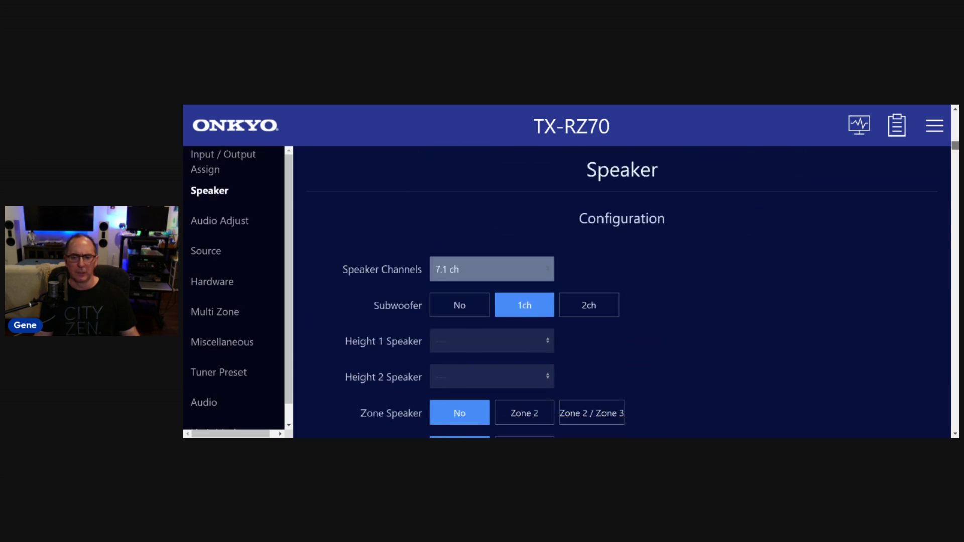
# Choose 7.1 ch in the Speaker Channels list, leaving Subwoofer at 1ch.
pyautogui.click(549, 270)
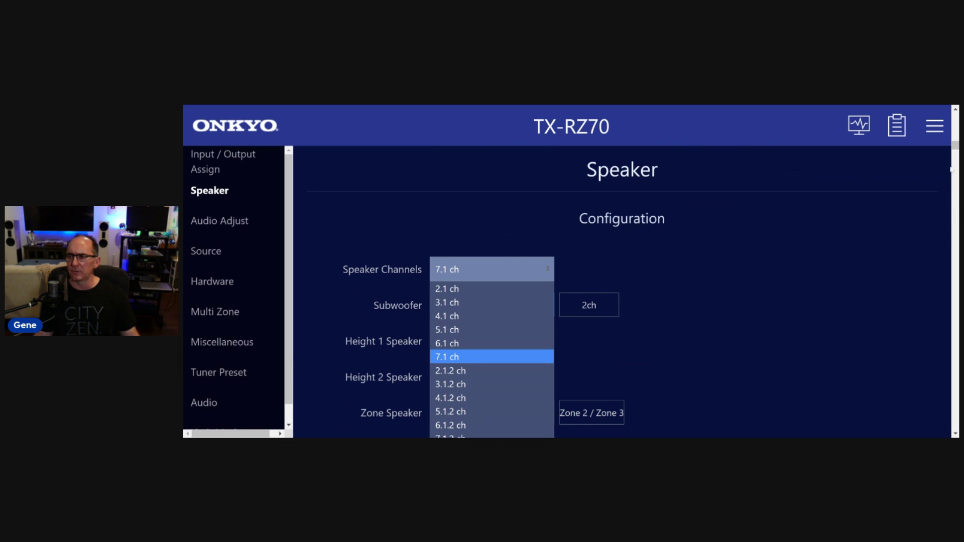
pyautogui.moveTo(954, 146); pyautogui.dragTo(955, 148)
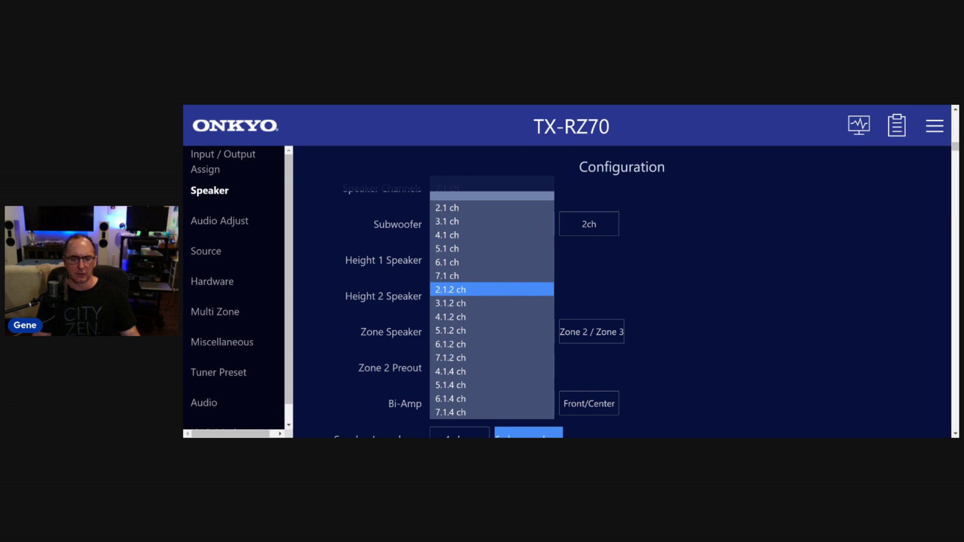
pyautogui.click(461, 279)
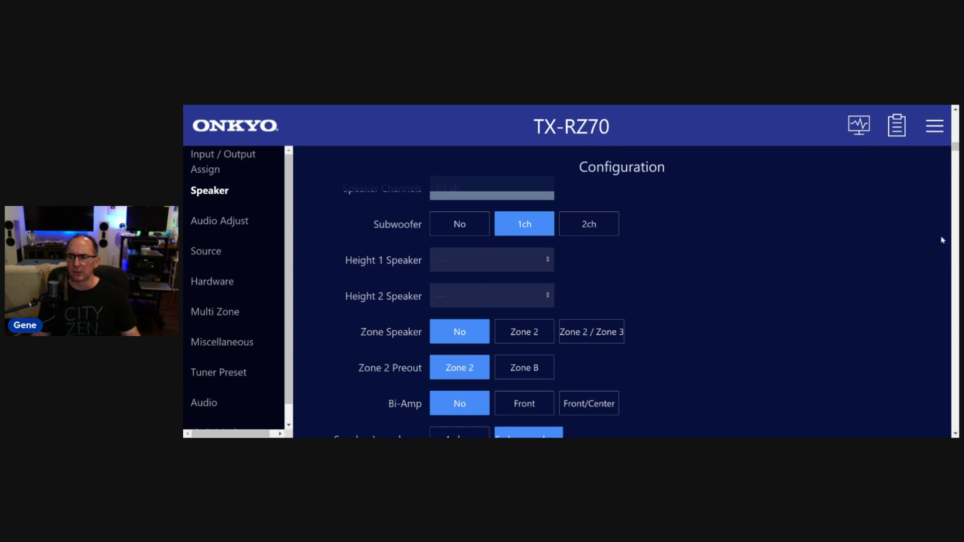
pyautogui.scroll(2, 955, 146)
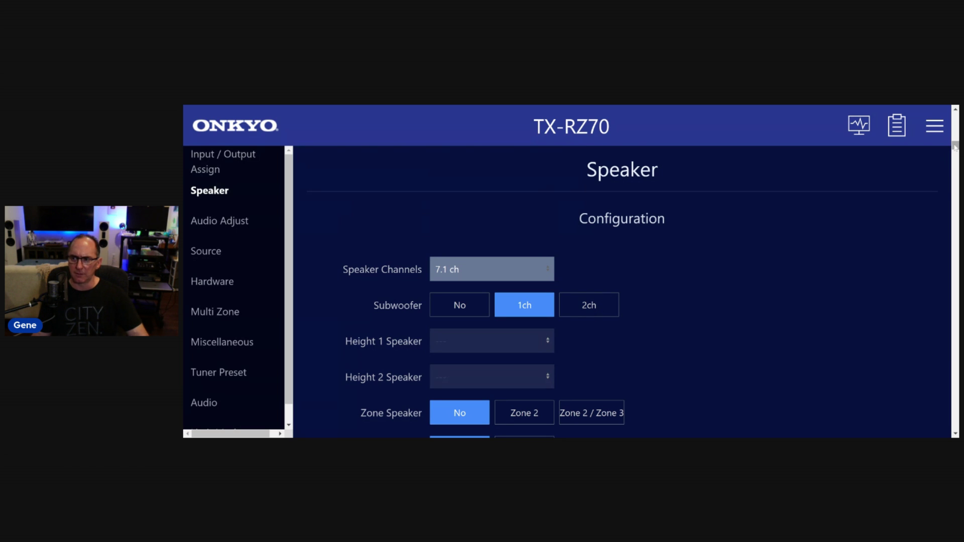
pyautogui.moveTo(954, 147); pyautogui.dragTo(955, 149)
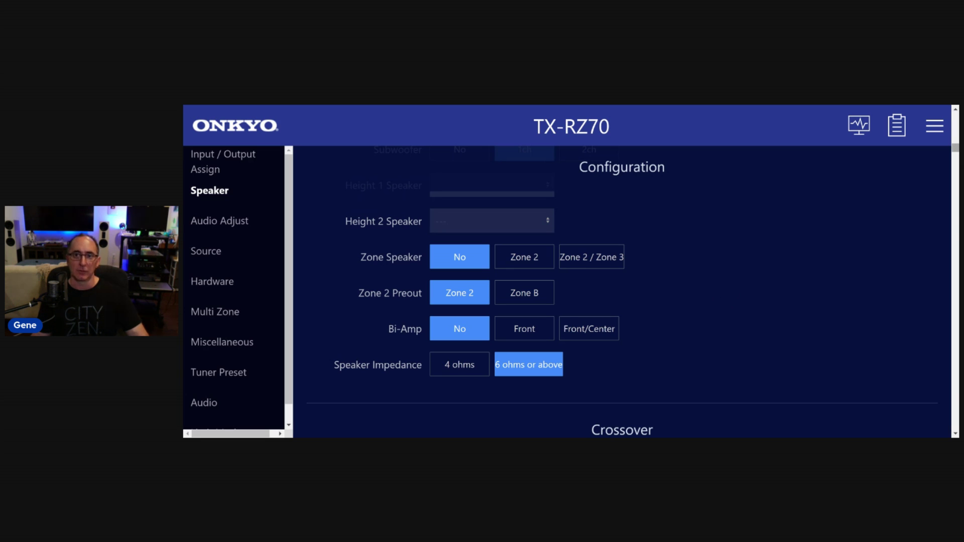
pyautogui.moveTo(954, 150); pyautogui.dragTo(955, 149)
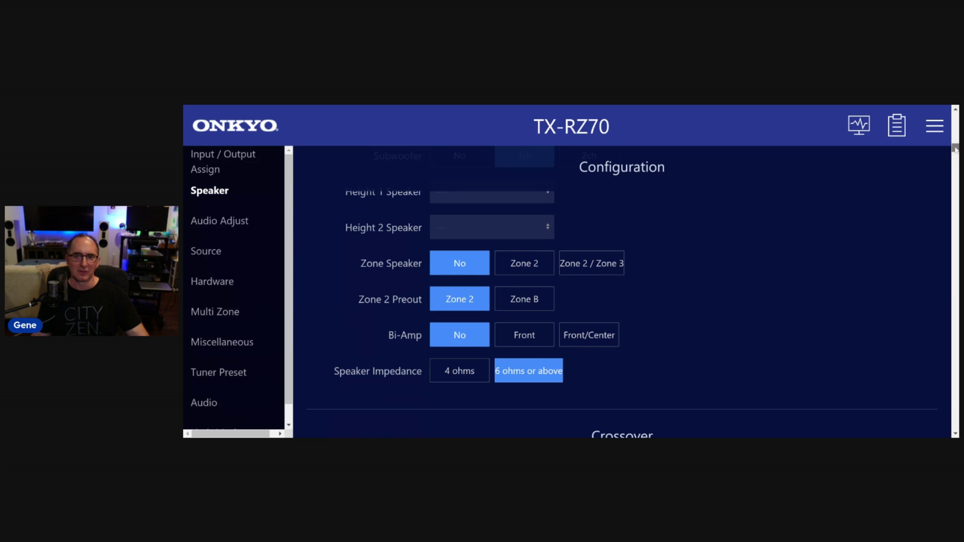
pyautogui.scroll(-1, 954, 149)
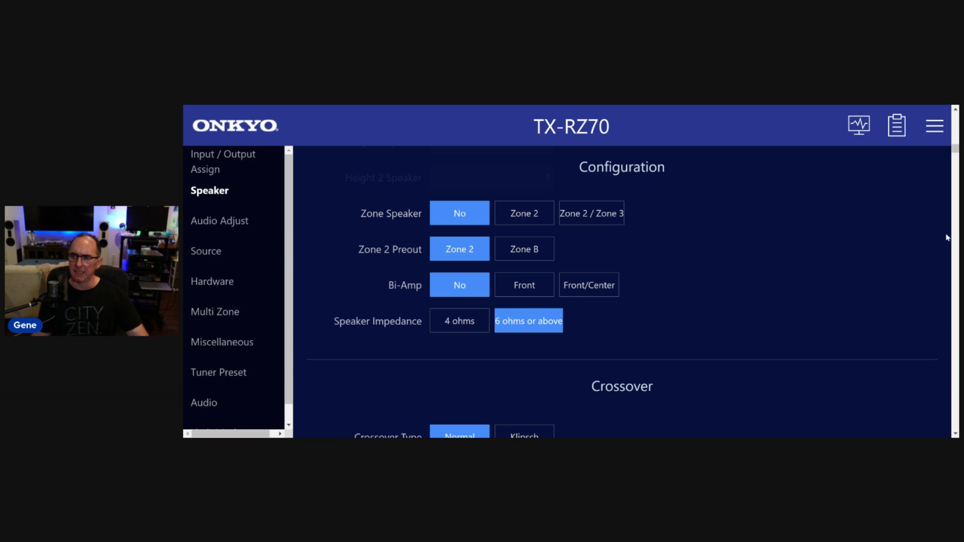
pyautogui.scroll(-1, 955, 153)
pyautogui.scroll(-1, 955, 153)
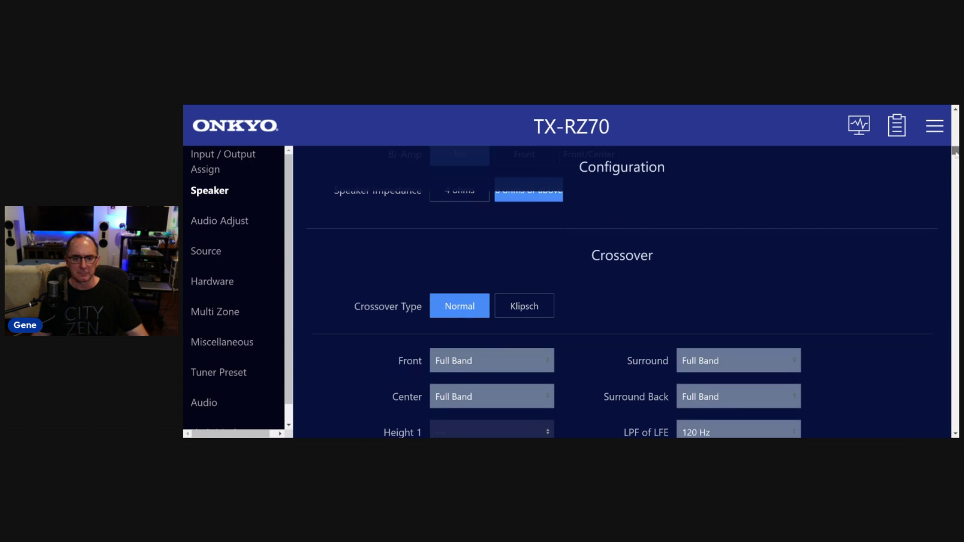
pyautogui.click(523, 311)
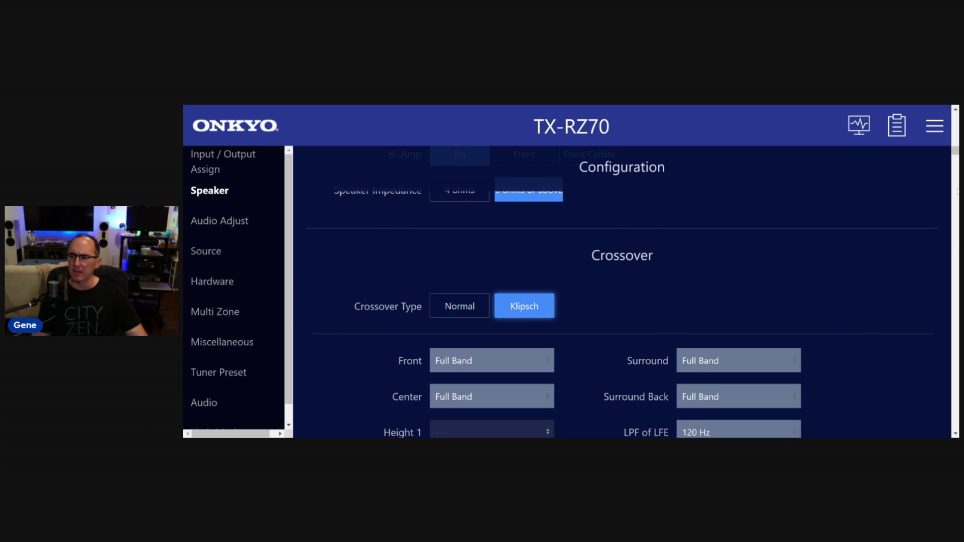
pyautogui.scroll(-2, 946, 174)
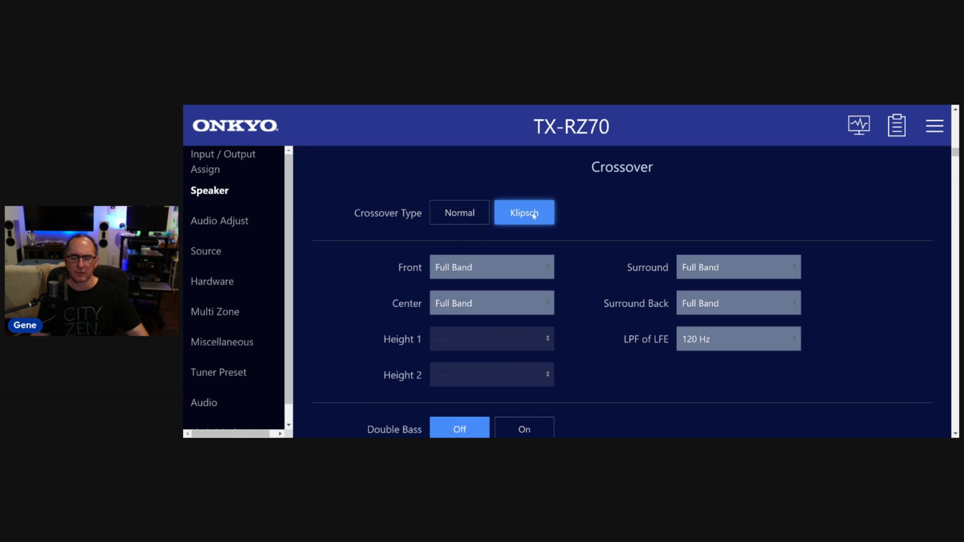
pyautogui.click(457, 217)
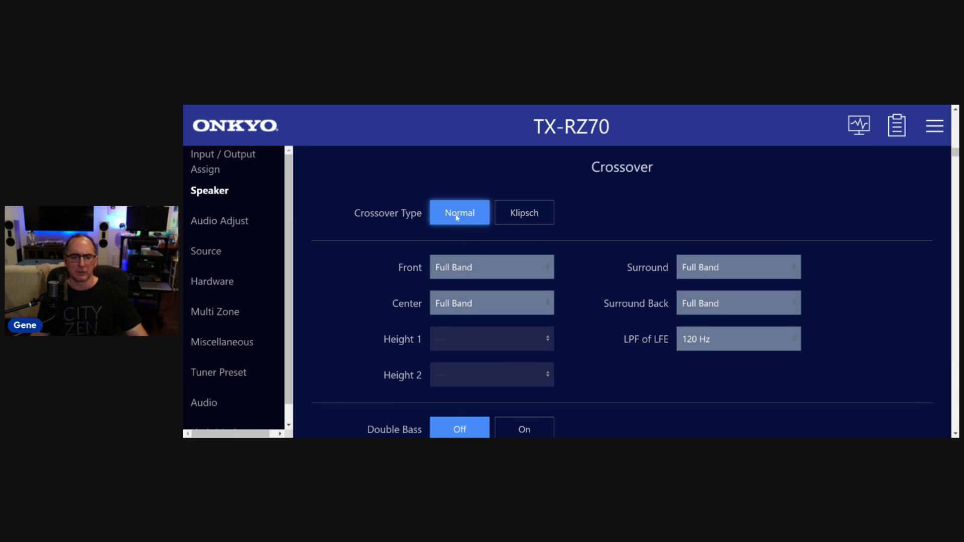
pyautogui.click(548, 271)
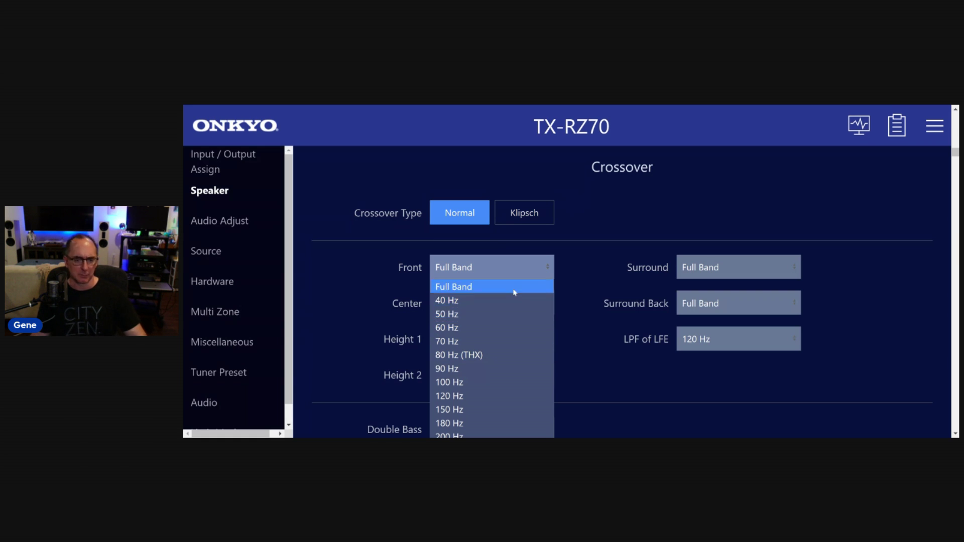
pyautogui.click(478, 286)
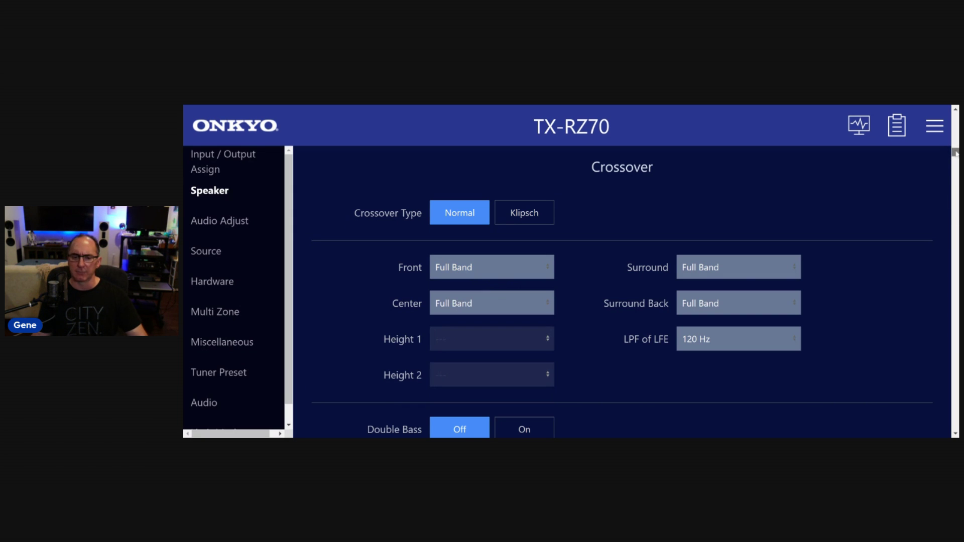
pyautogui.scroll(-1, 955, 154)
pyautogui.scroll(-3, 955, 153)
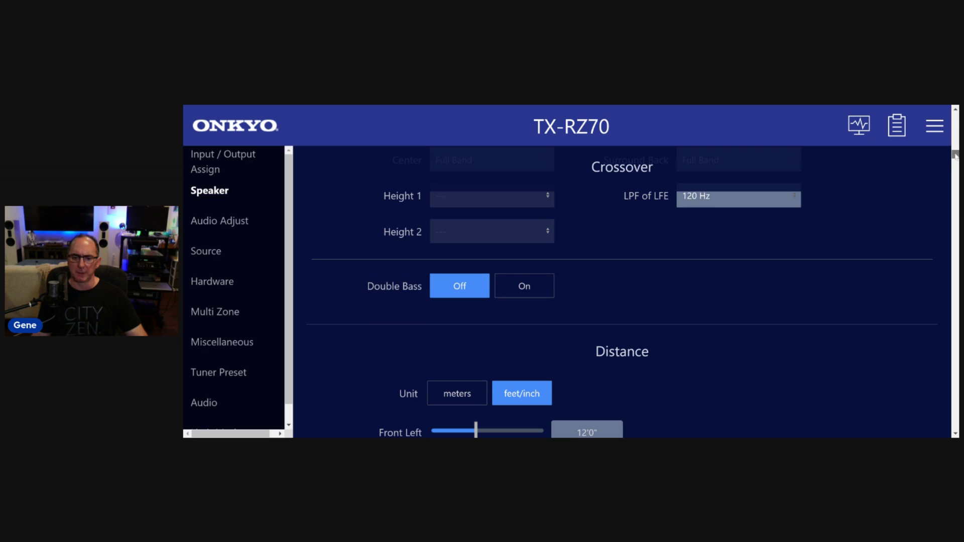
# Nudge the Front Left distance slider up to 12'0"1/2, then move down toward Level Calibration.
pyautogui.scroll(1, 955, 155)
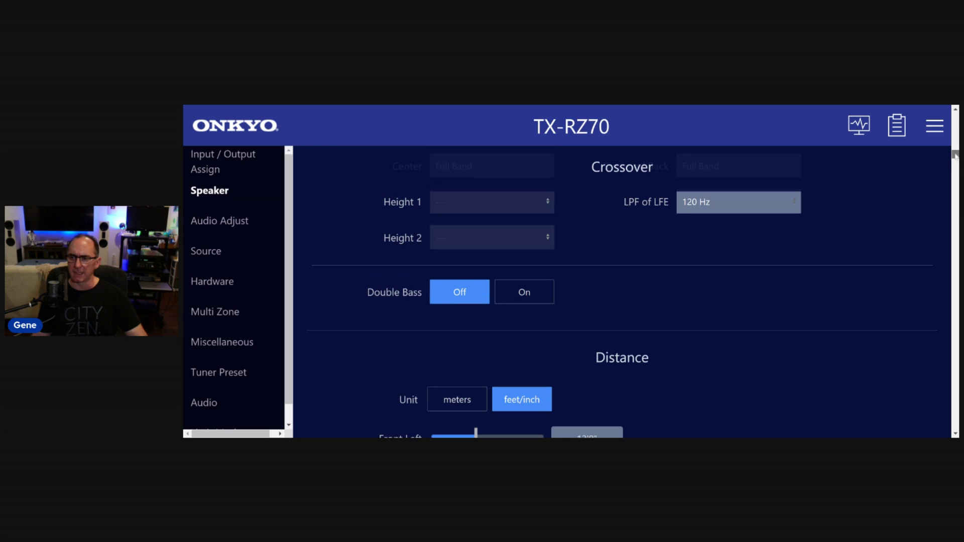
pyautogui.scroll(-3, 954, 154)
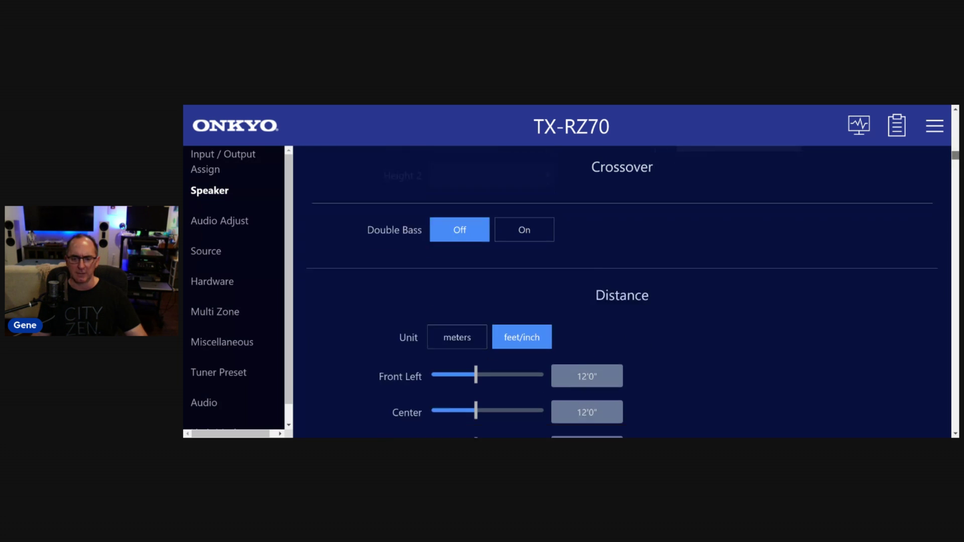
pyautogui.scroll(-1, 954, 154)
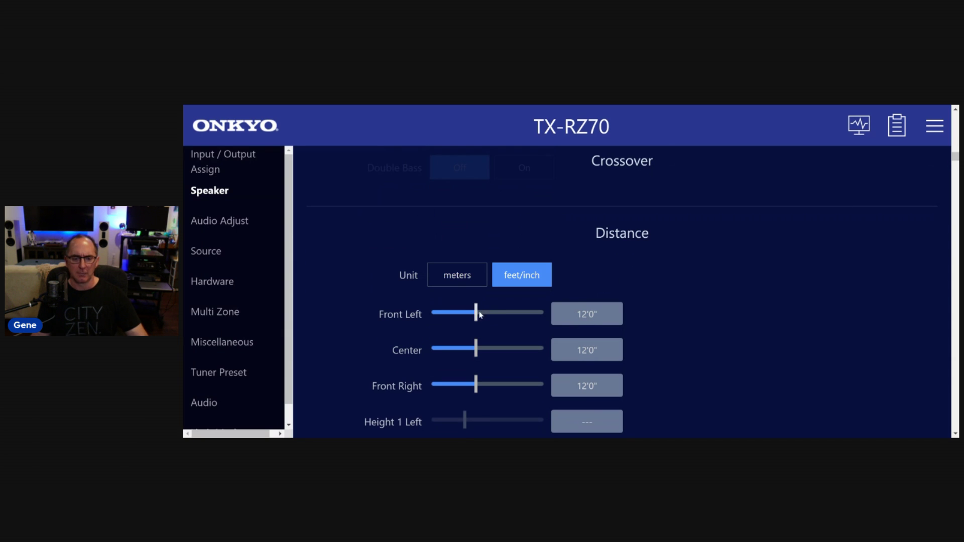
pyautogui.moveTo(476, 313); pyautogui.dragTo(478, 312)
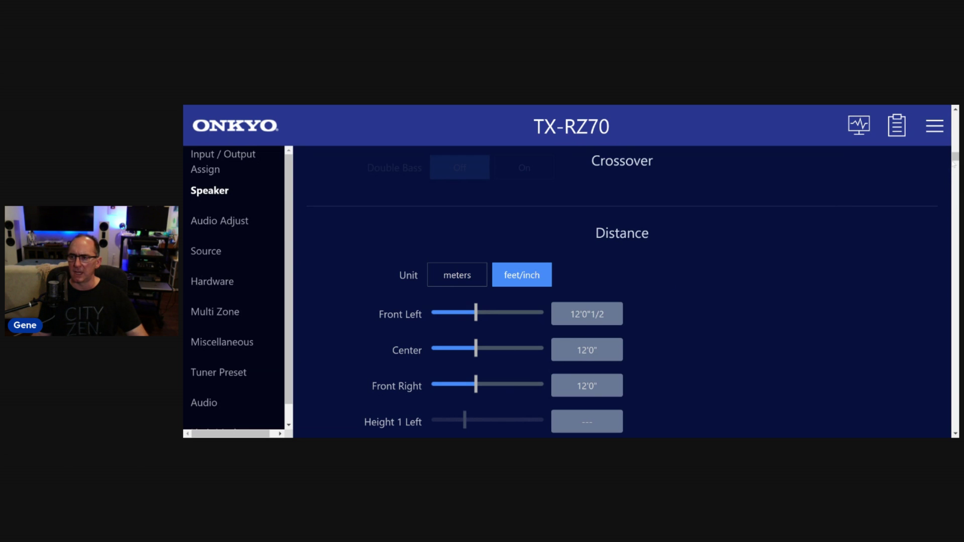
pyautogui.moveTo(955, 157); pyautogui.dragTo(955, 164)
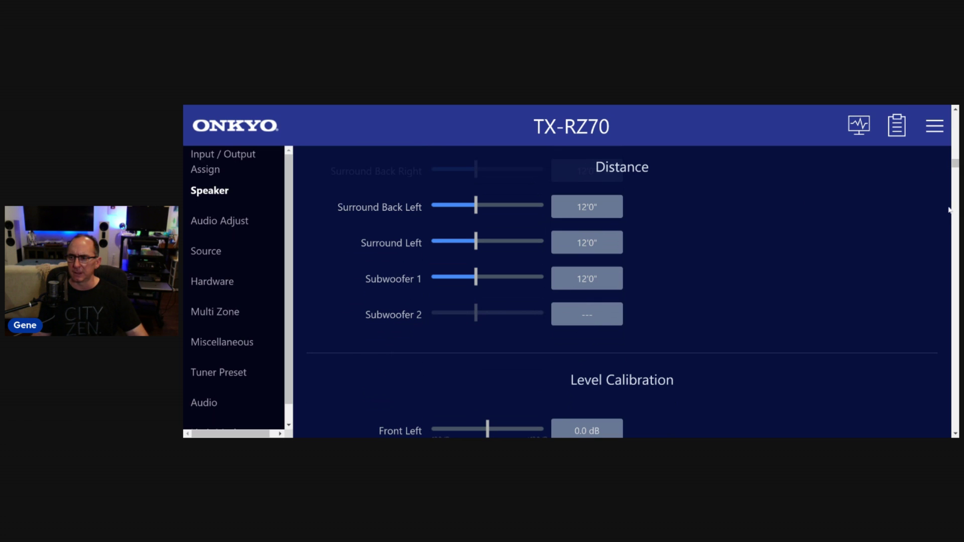
pyautogui.moveTo(955, 164); pyautogui.dragTo(956, 176)
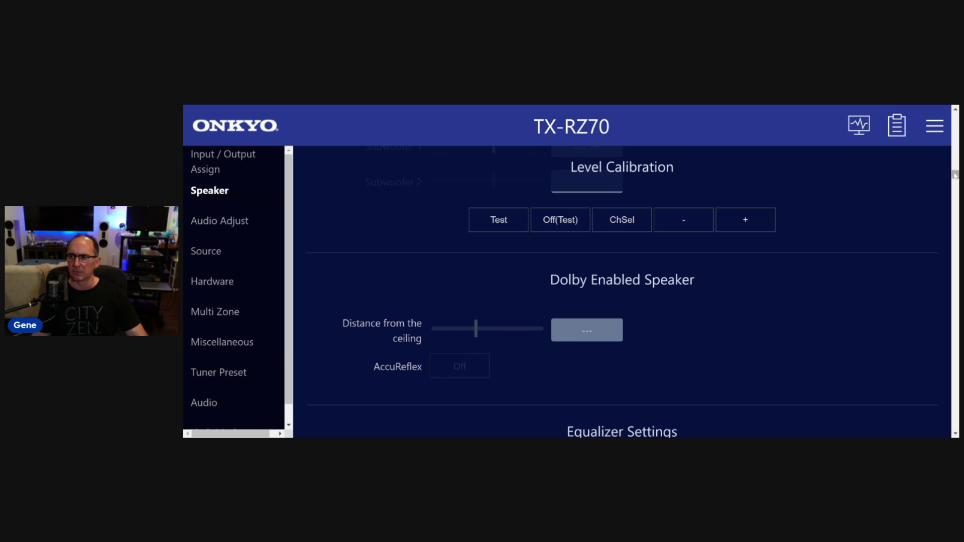
# Scroll past the 0.0 dB equalizer bands down to the THX Audio section.
pyautogui.scroll(-3, 955, 175)
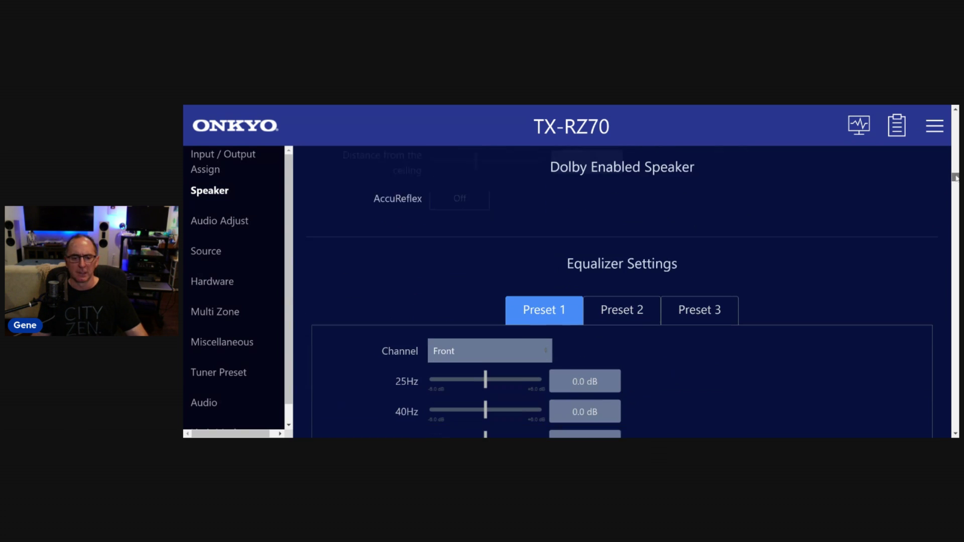
pyautogui.scroll(-1, 954, 177)
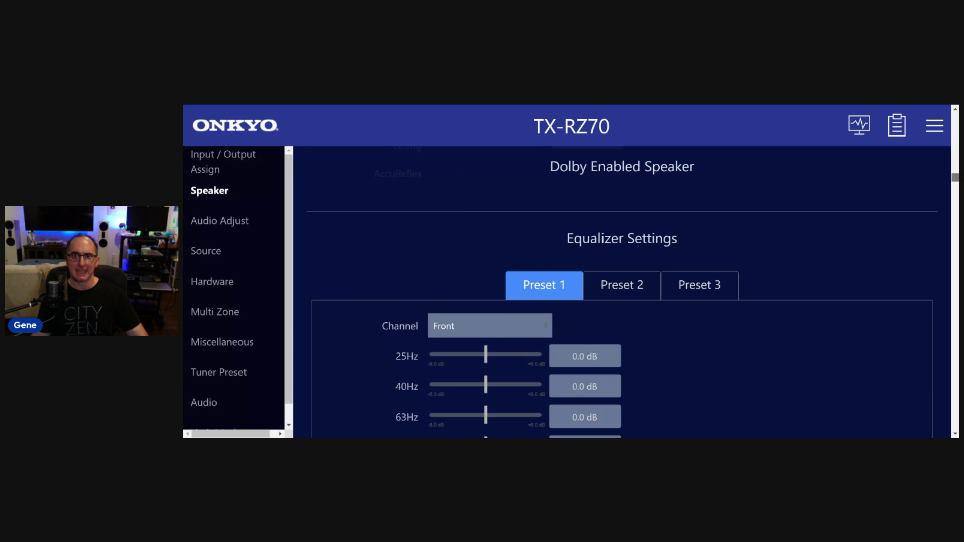
pyautogui.scroll(-1, 622, 292)
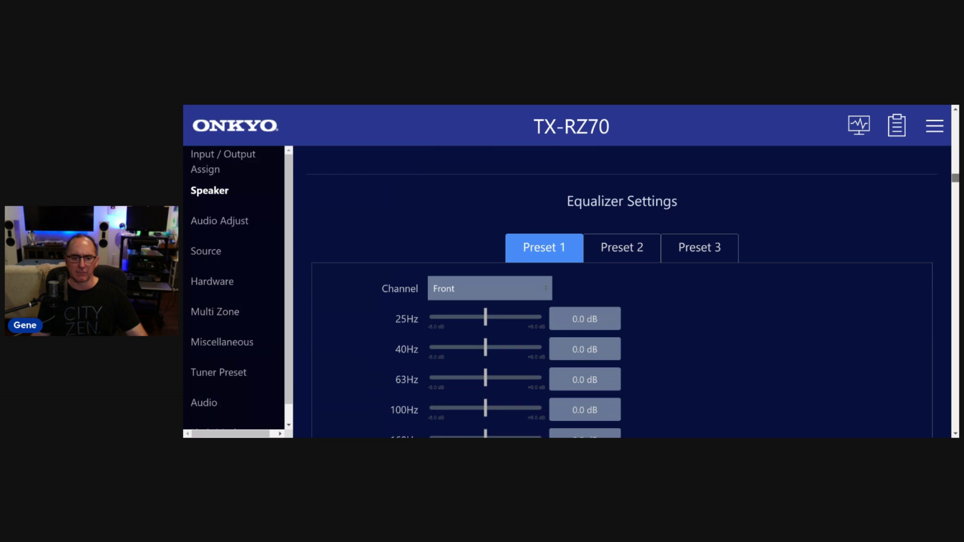
pyautogui.scroll(-1, 622, 292)
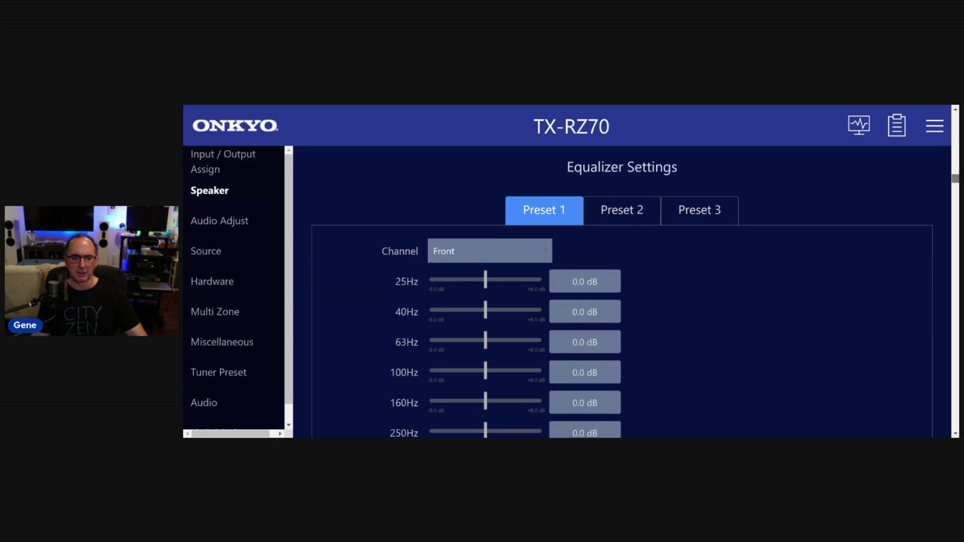
pyautogui.scroll(-1, 622, 311)
pyautogui.scroll(-4, 622, 292)
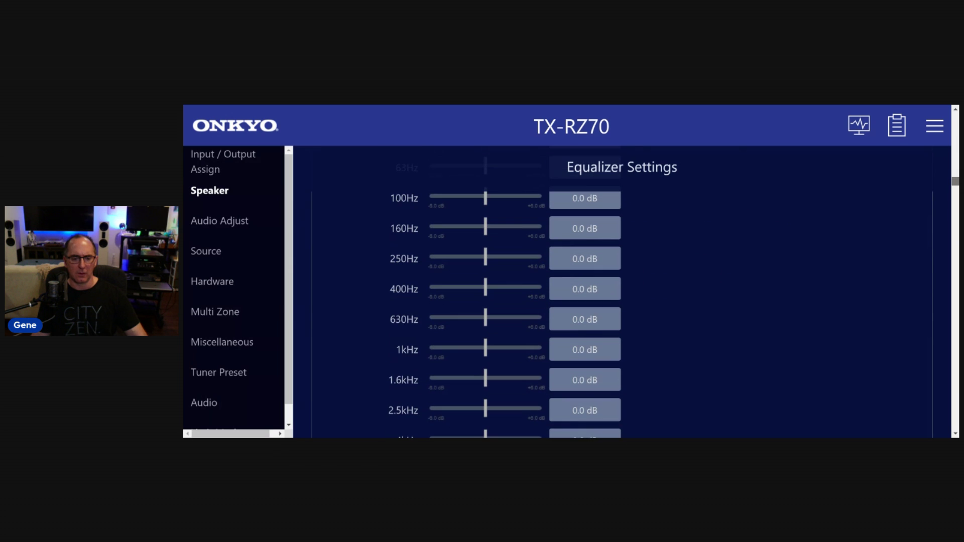
pyautogui.scroll(-4, 621, 292)
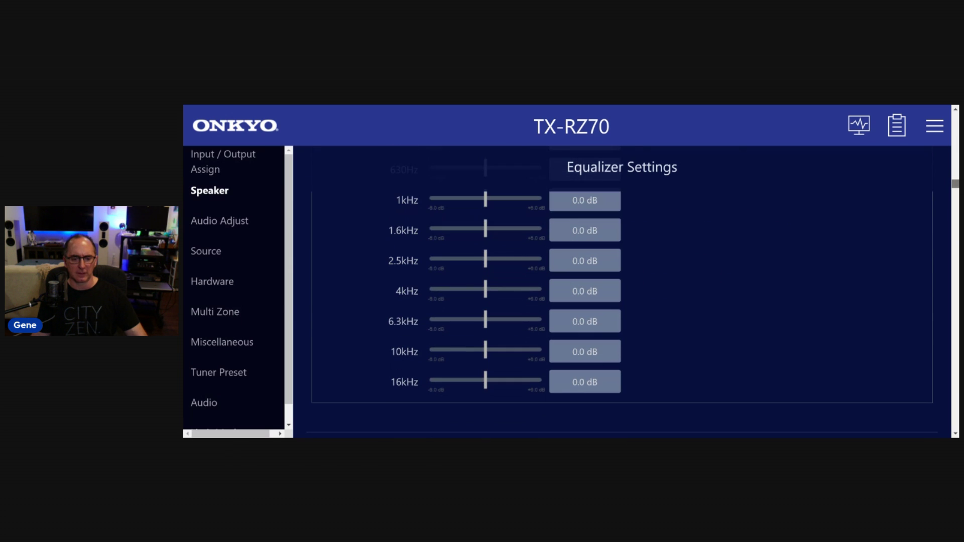
pyautogui.scroll(9, 622, 292)
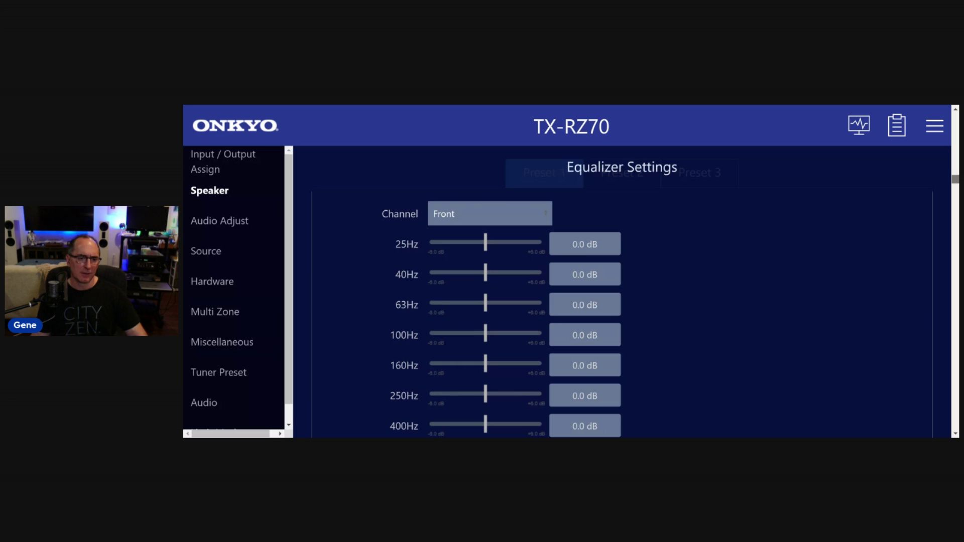
pyautogui.scroll(-1, 622, 311)
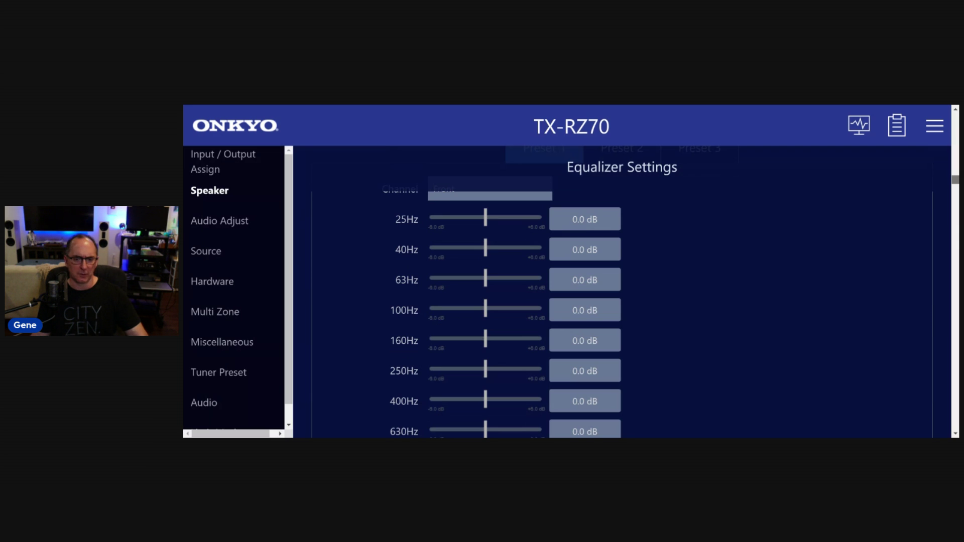
pyautogui.scroll(-4, 623, 311)
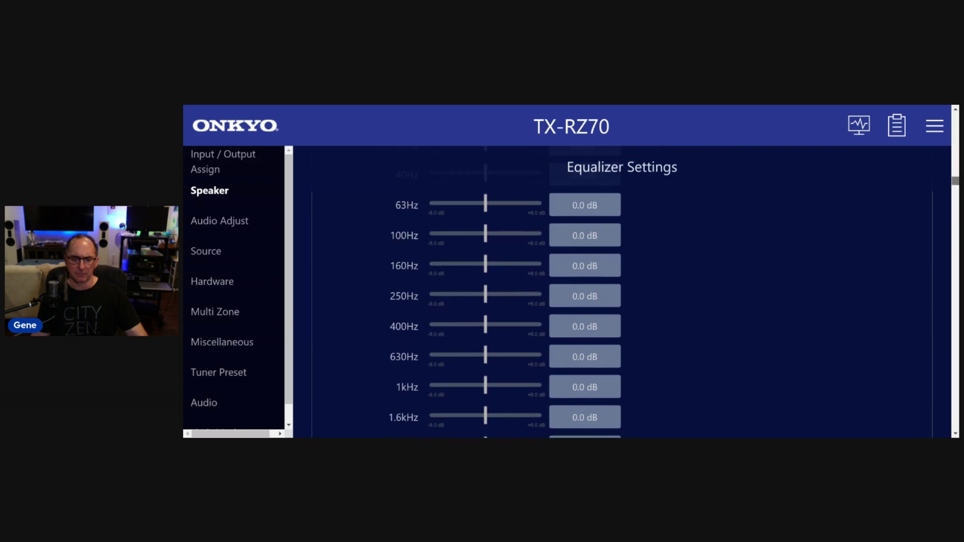
pyautogui.scroll(-10, 623, 311)
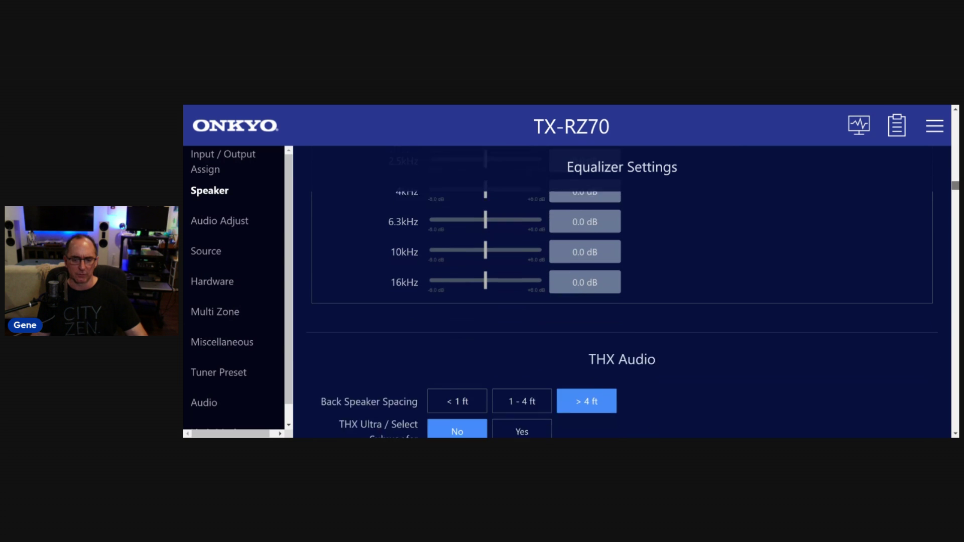
# Scroll past THX Audio, the 0.0 dB standing-wave filters and Speaker Virtualizer On to Speaker Combo.
pyautogui.scroll(-2, 622, 311)
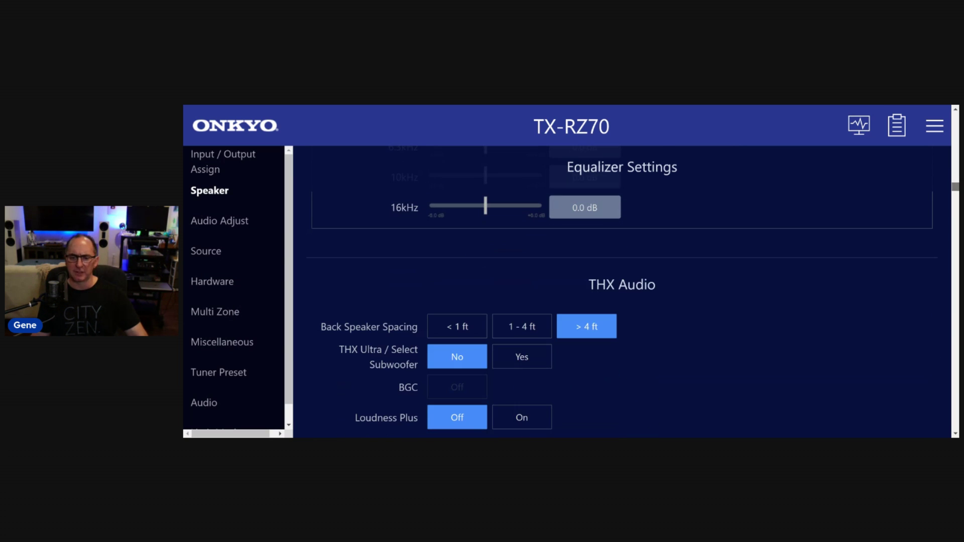
pyautogui.scroll(-2, 622, 311)
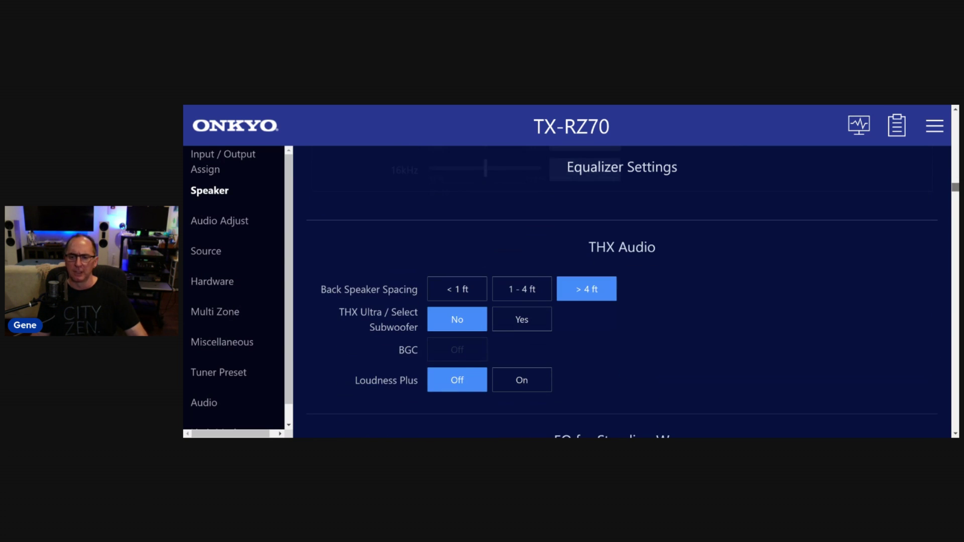
pyautogui.scroll(-1, 623, 312)
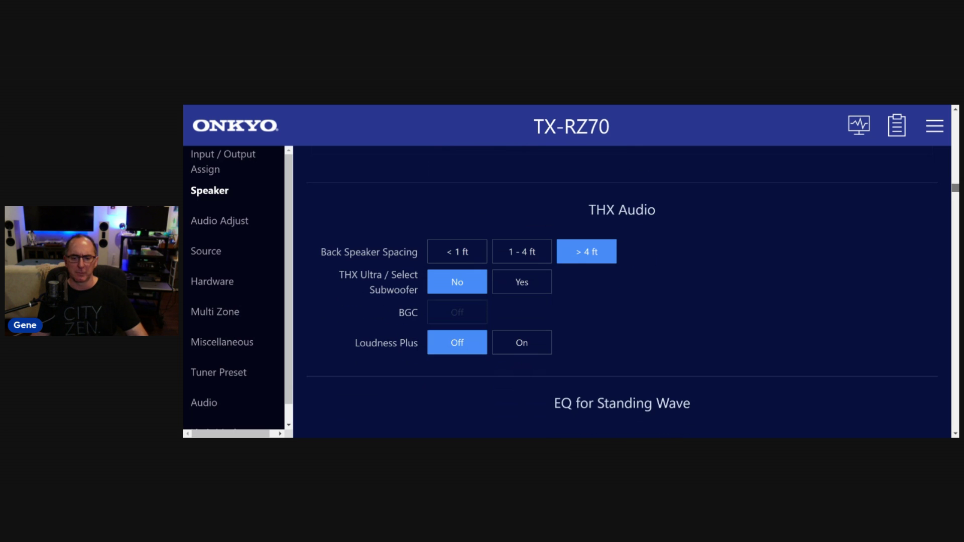
pyautogui.scroll(-3, 622, 304)
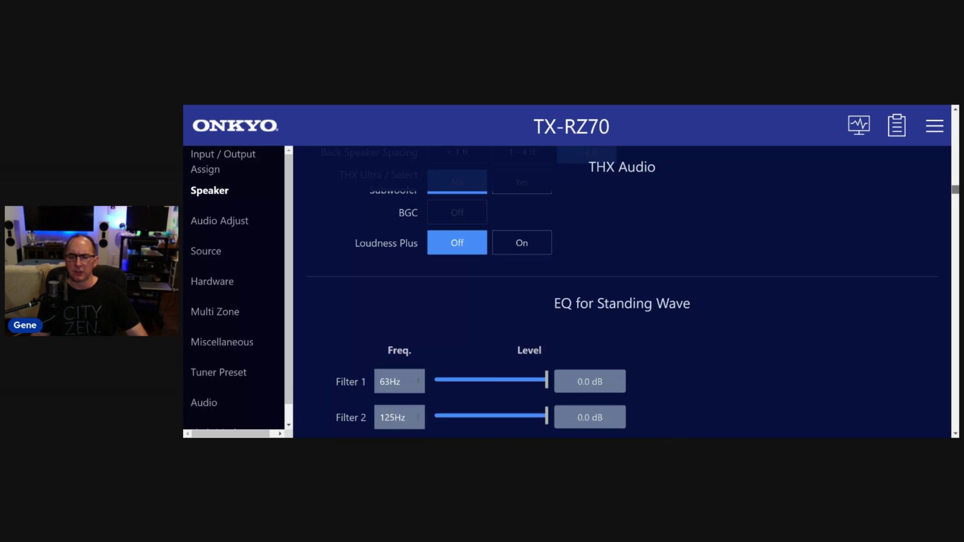
pyautogui.scroll(-2, 623, 301)
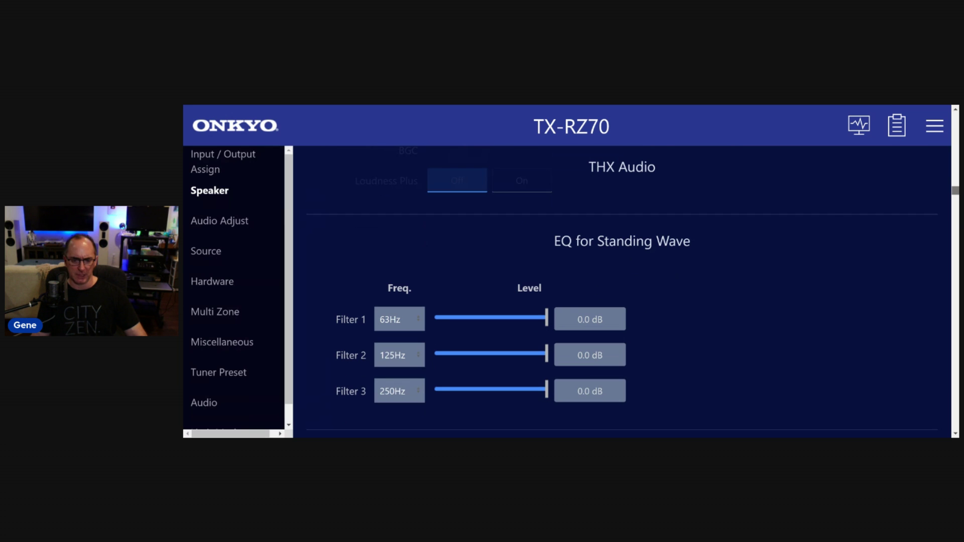
pyautogui.scroll(-1, 622, 291)
pyautogui.scroll(-3, 623, 291)
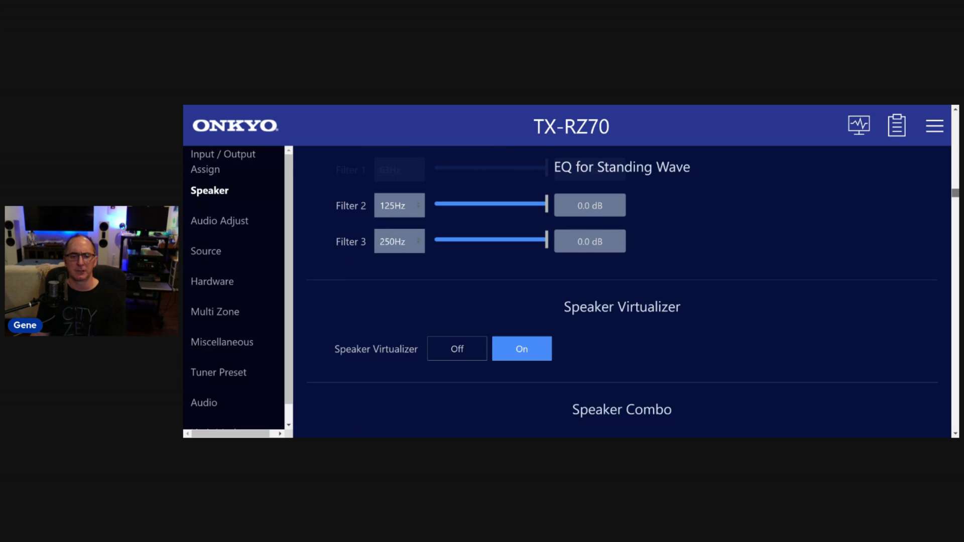
# Preview the Klipsch front speaker series, revert the brand to Other, and scroll to Audio Adjust.
pyautogui.scroll(-4, 623, 291)
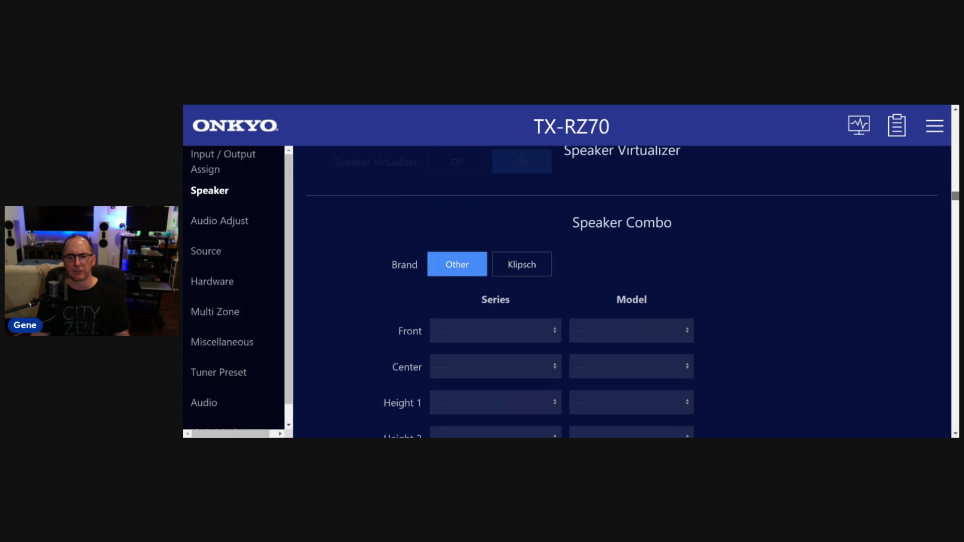
pyautogui.click(522, 265)
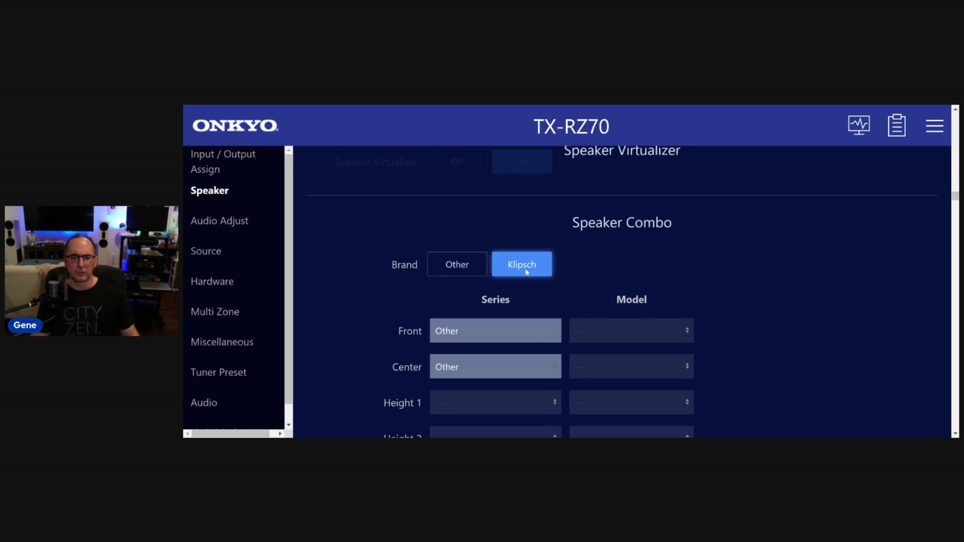
pyautogui.click(534, 329)
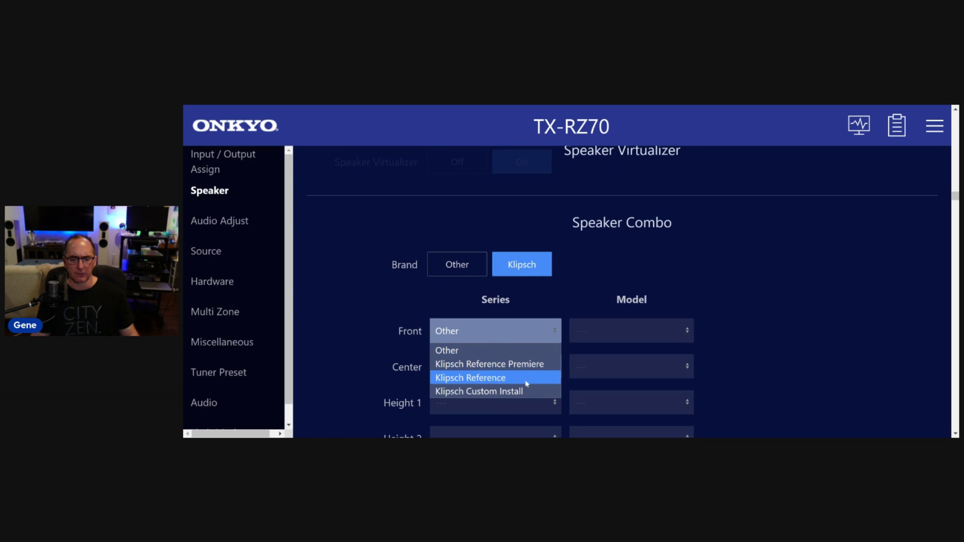
pyautogui.click(462, 270)
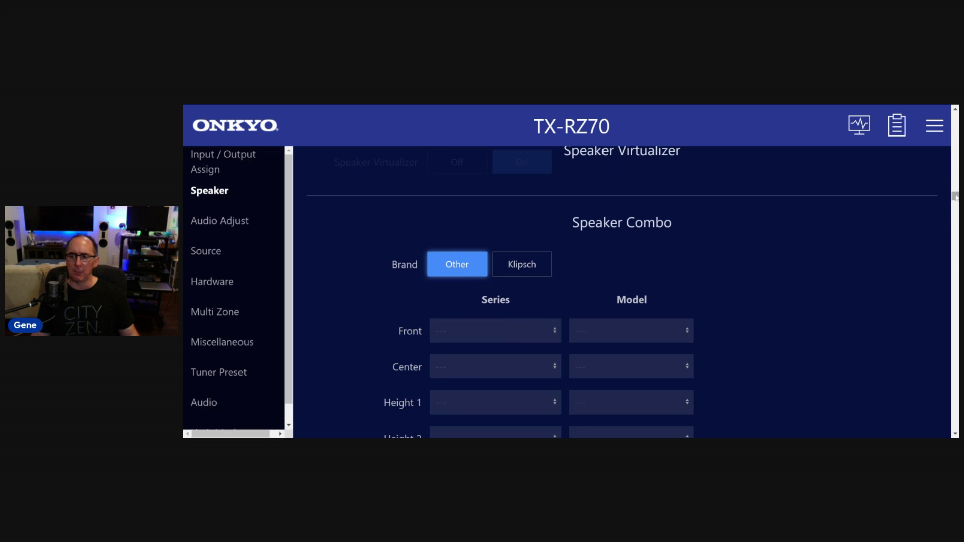
pyautogui.scroll(-2, 622, 291)
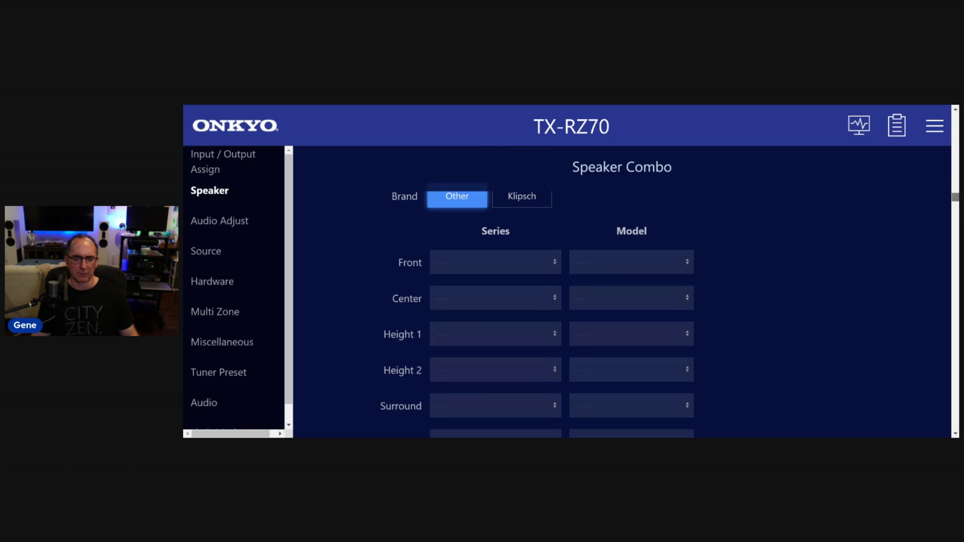
pyautogui.scroll(2, 726, 227)
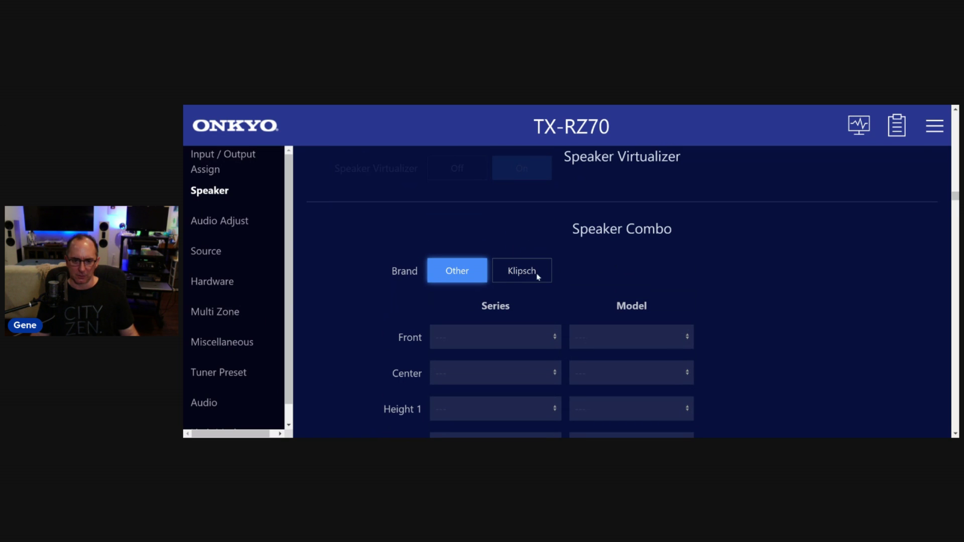
pyautogui.moveTo(955, 196); pyautogui.dragTo(954, 202)
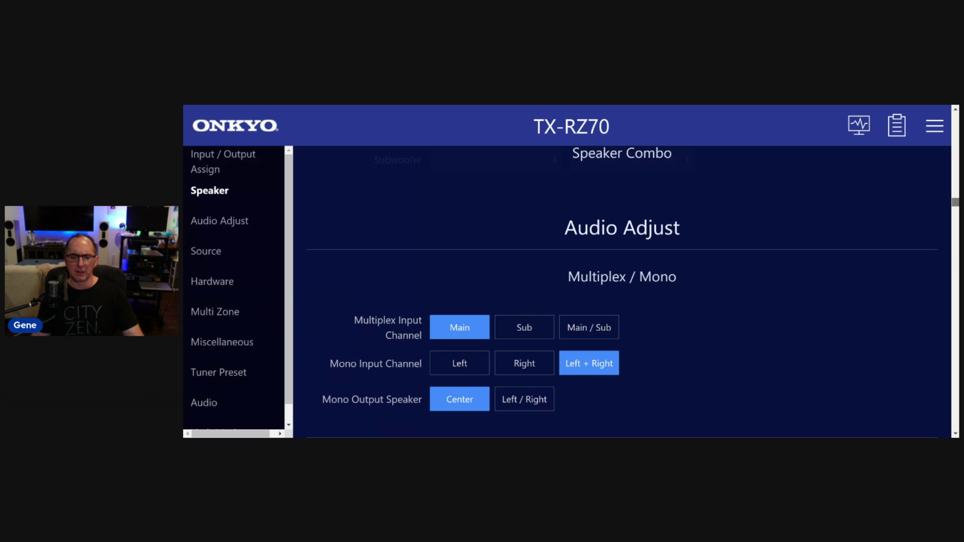
# Browse the Multiplex / Mono and Dolby options, including Loudness Management and Center Spread Off.
pyautogui.scroll(1, 622, 292)
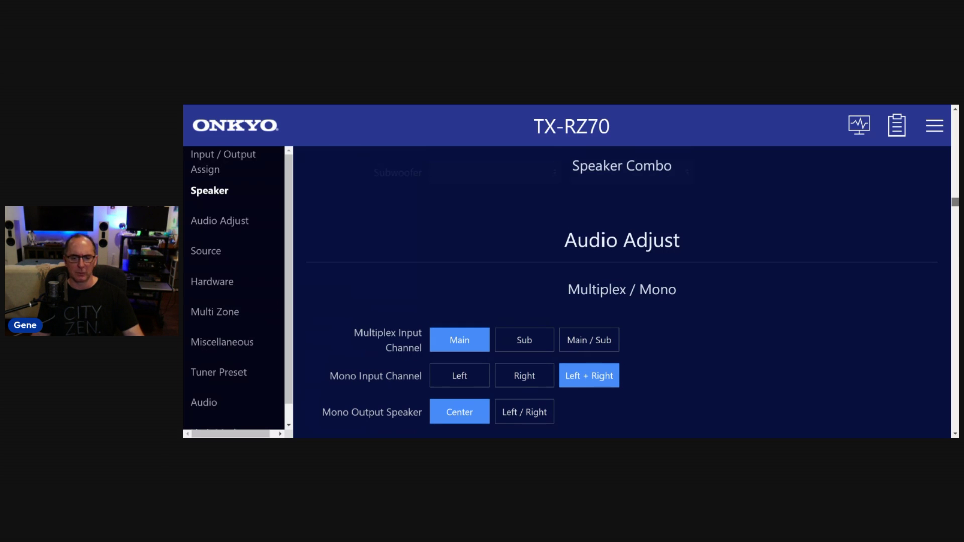
pyautogui.scroll(-1, 622, 292)
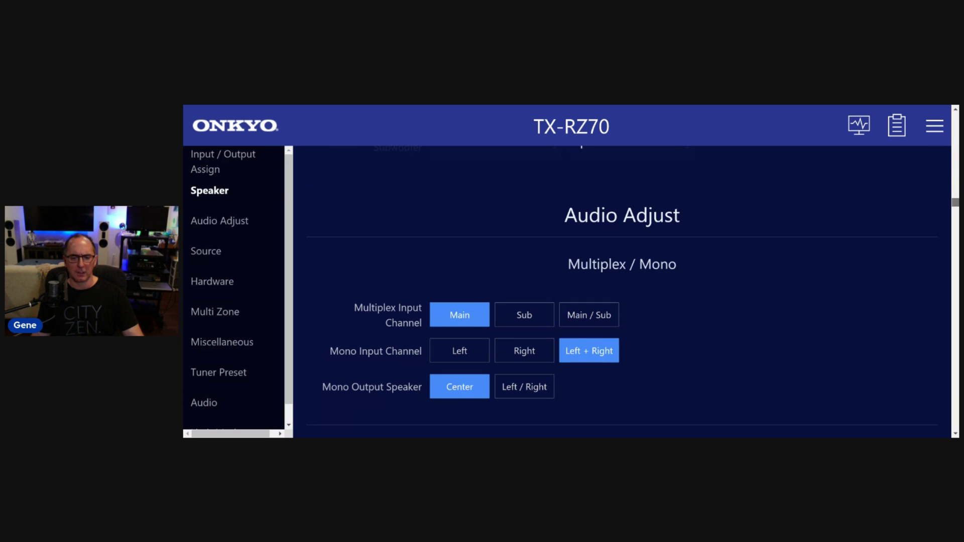
pyautogui.scroll(-2, 622, 292)
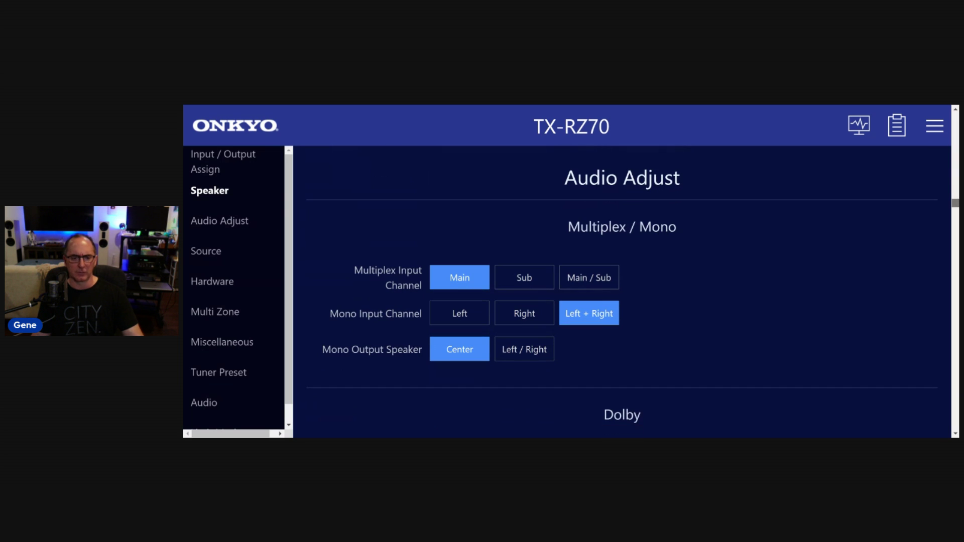
pyautogui.scroll(-2, 622, 293)
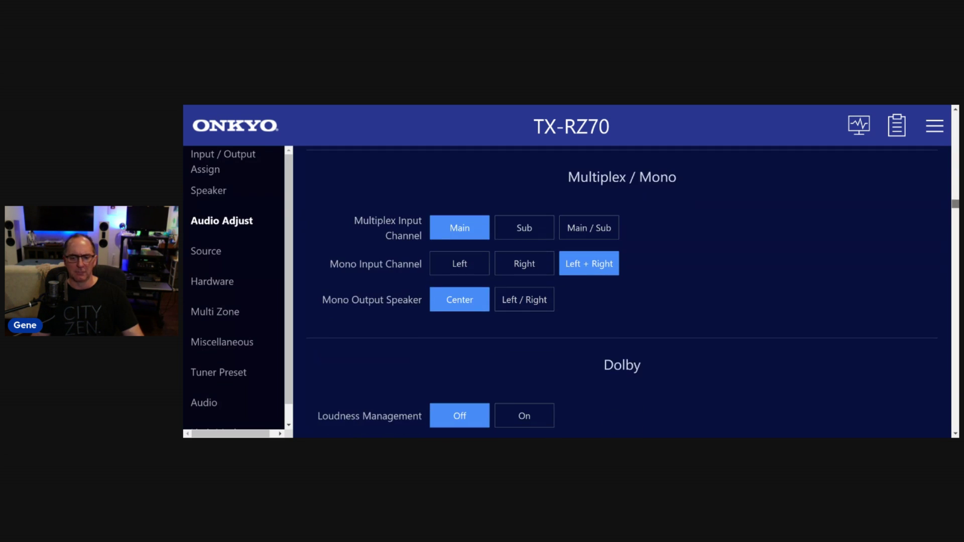
pyautogui.scroll(-4, 621, 292)
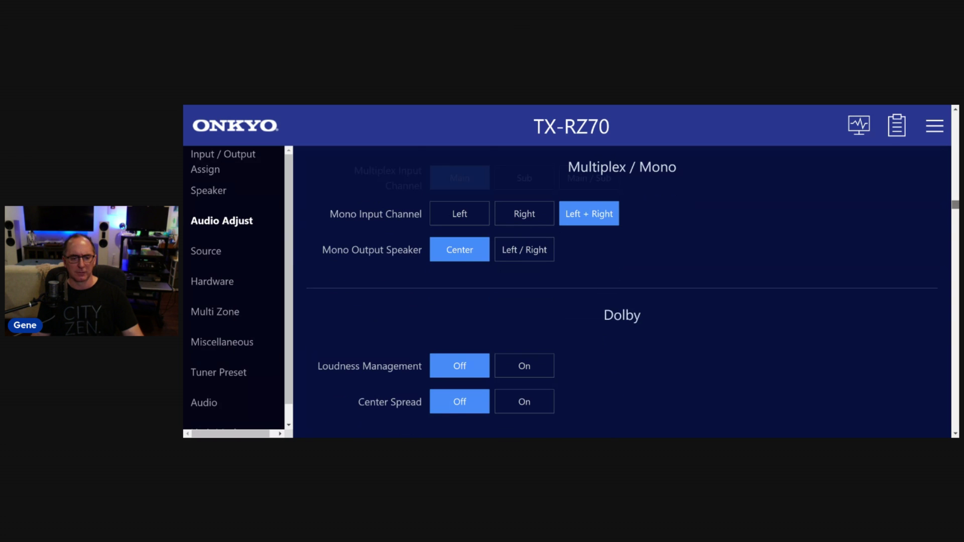
pyautogui.scroll(2, 622, 292)
pyautogui.scroll(1, 622, 292)
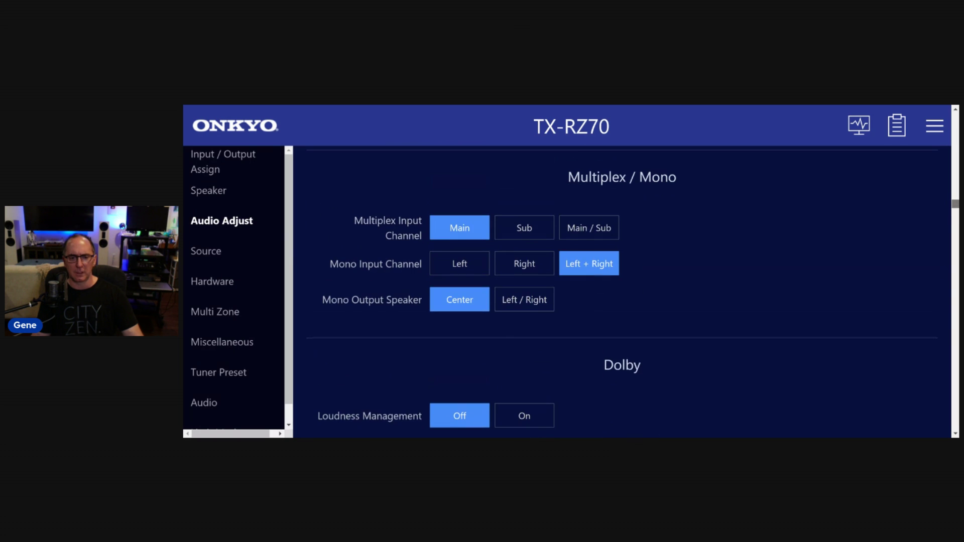
pyautogui.scroll(-2, 622, 292)
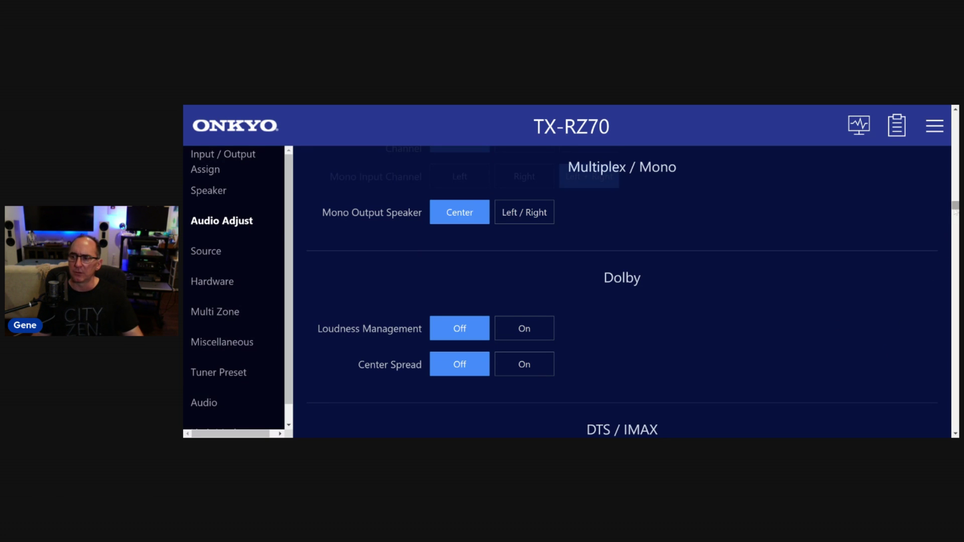
# Scroll past DTS / IMAX and LFE Level to the Volume and AURO-3D settings.
pyautogui.moveTo(954, 206); pyautogui.dragTo(955, 215)
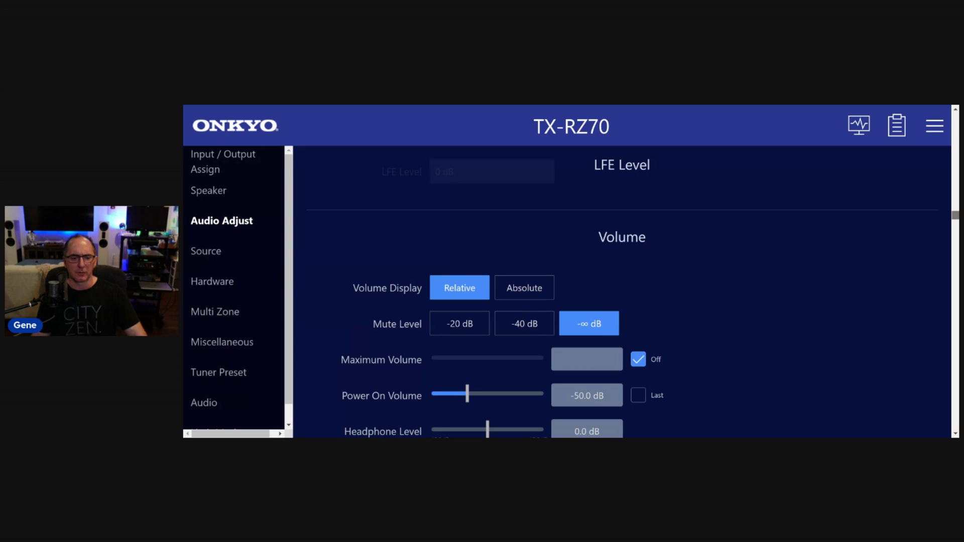
pyautogui.scroll(-1, 621, 291)
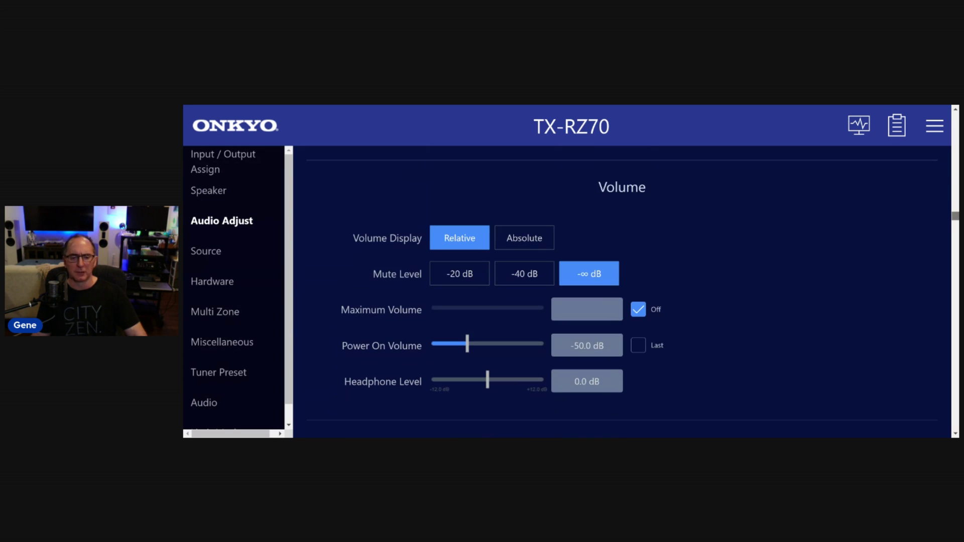
pyautogui.scroll(-1, 621, 291)
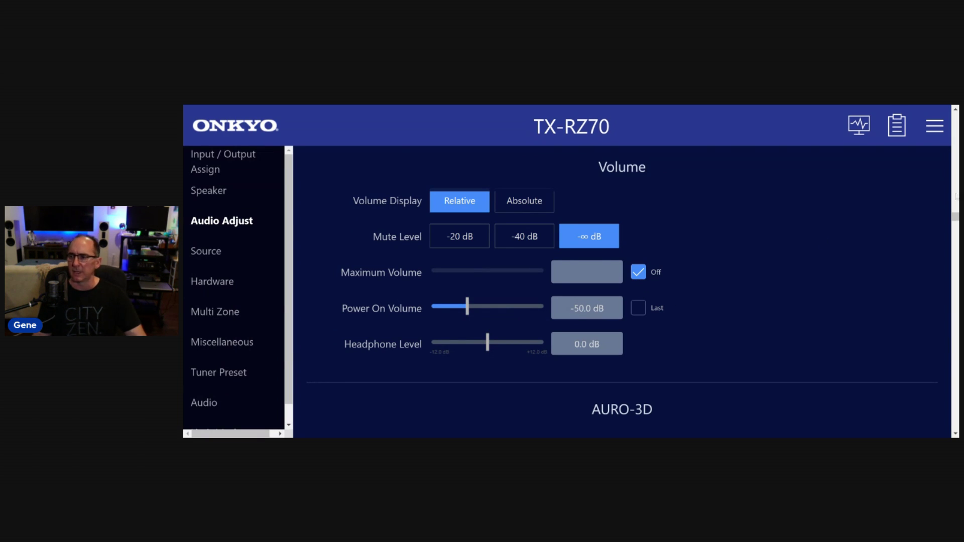
# Scroll past My Input Volume, Name Edit and Audio Select (PCM Fixed Mode Off) to Video Select on Last.
pyautogui.scroll(-3, 955, 217)
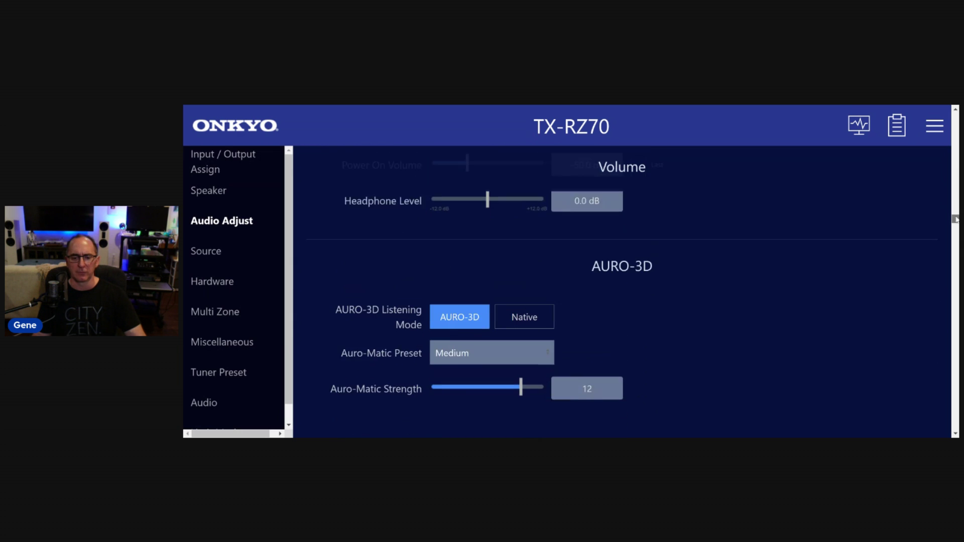
pyautogui.scroll(-4, 954, 221)
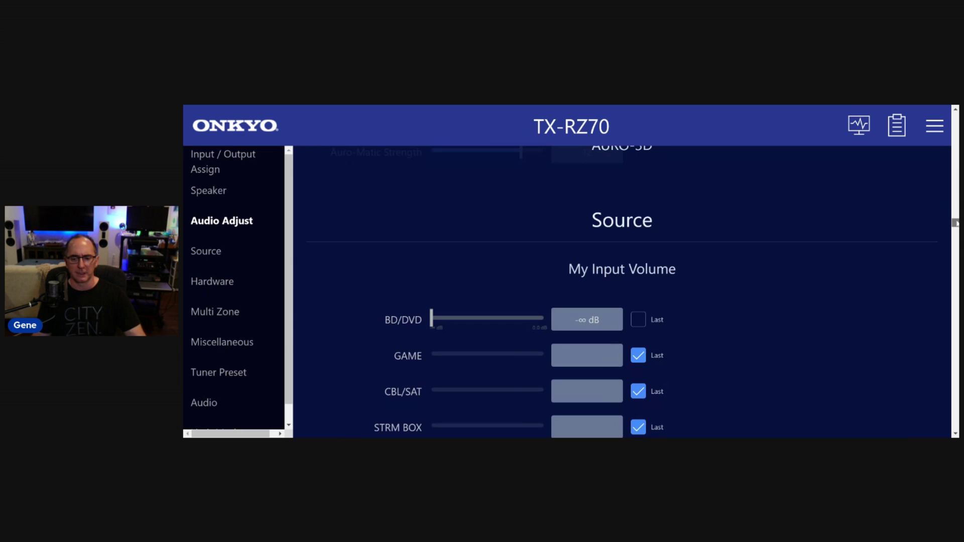
pyautogui.scroll(-1, 955, 223)
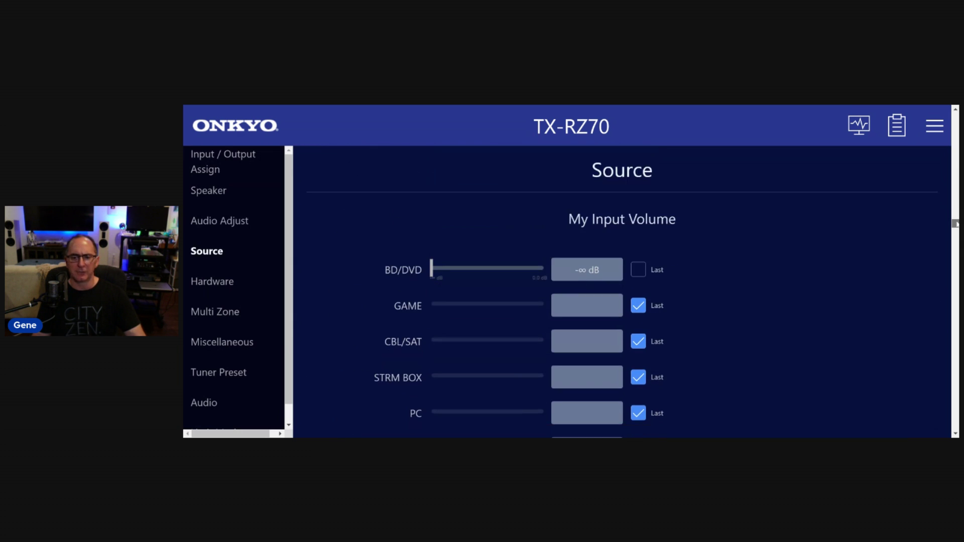
pyautogui.scroll(-1, 955, 223)
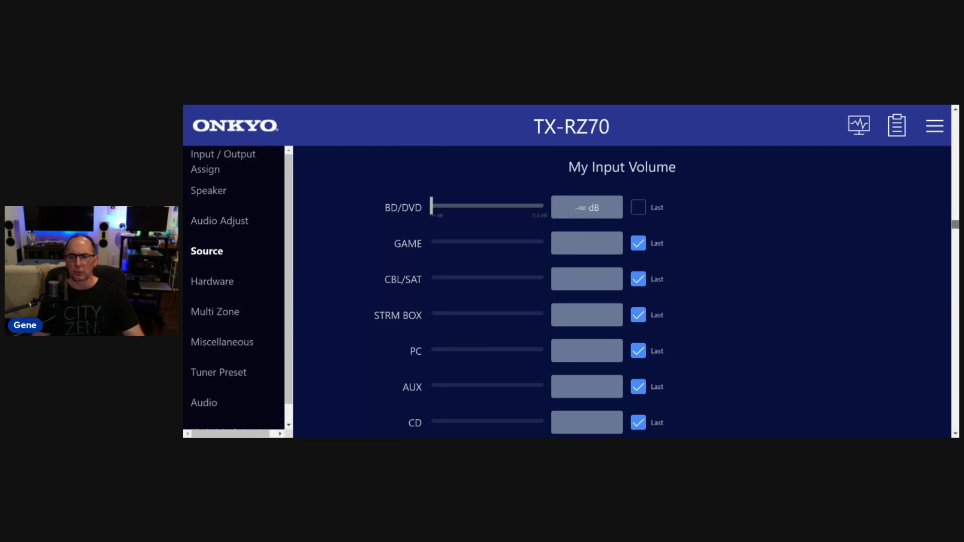
pyautogui.scroll(-4, 622, 291)
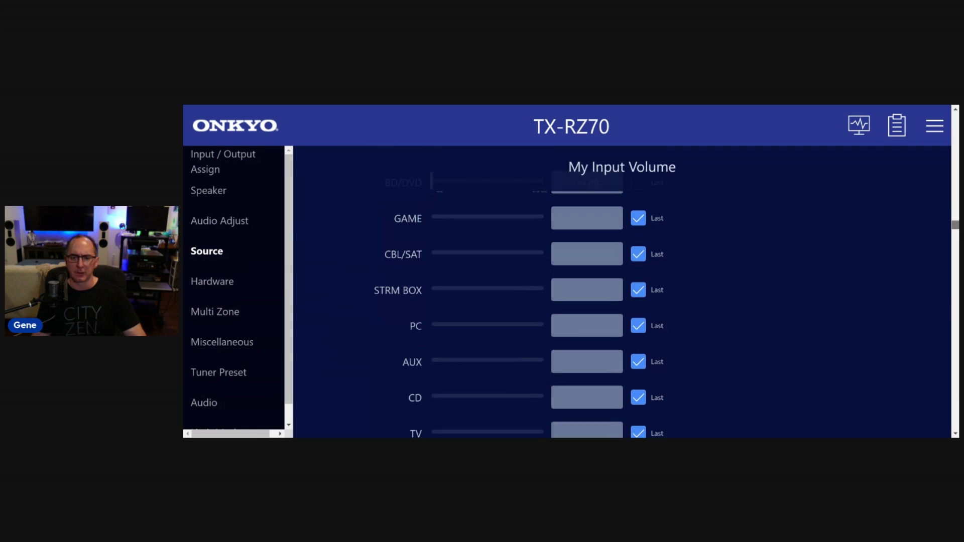
pyautogui.scroll(-3, 623, 291)
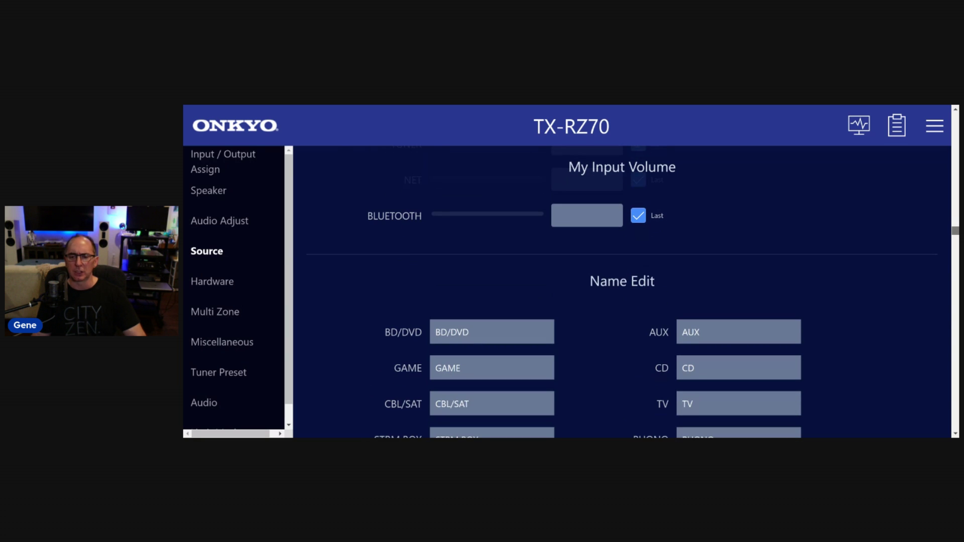
pyautogui.scroll(-7, 622, 291)
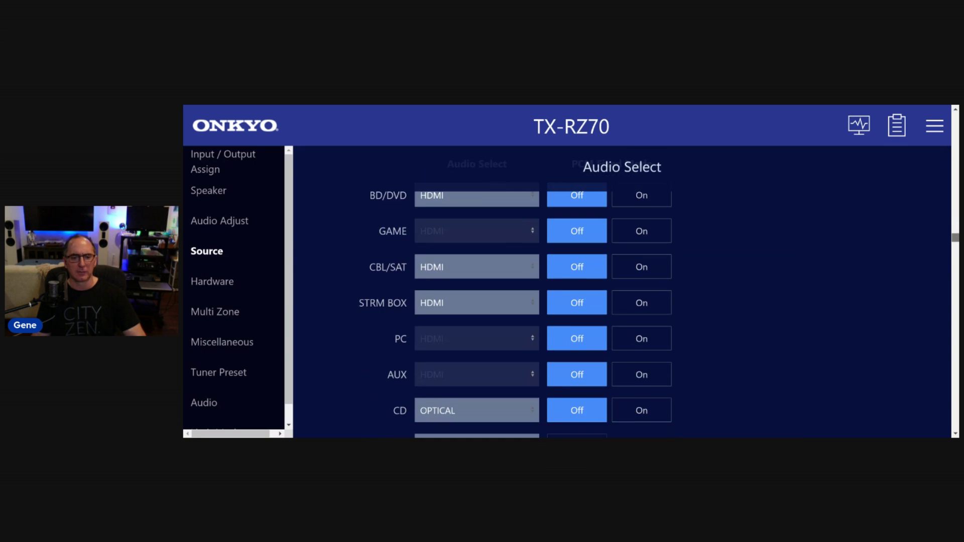
pyautogui.scroll(1, 622, 291)
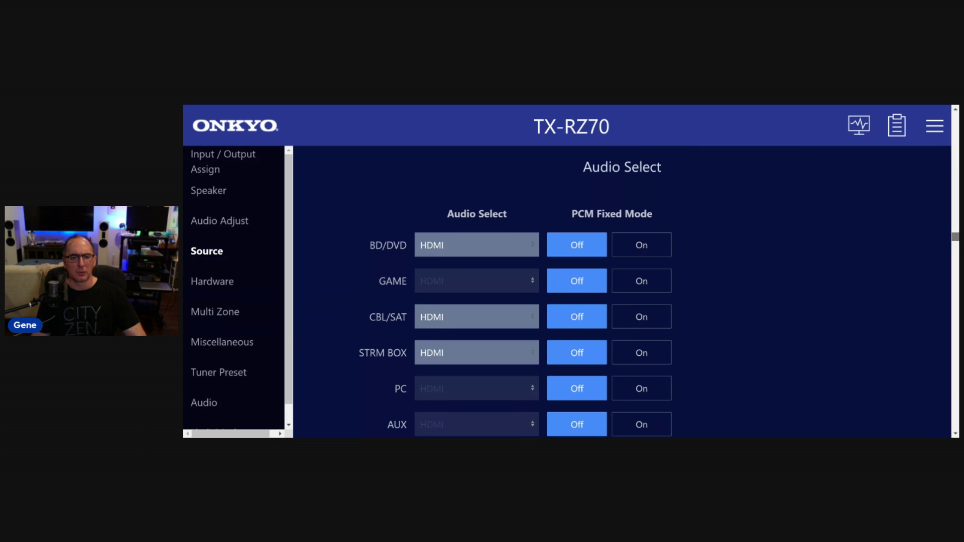
pyautogui.scroll(-6, 622, 291)
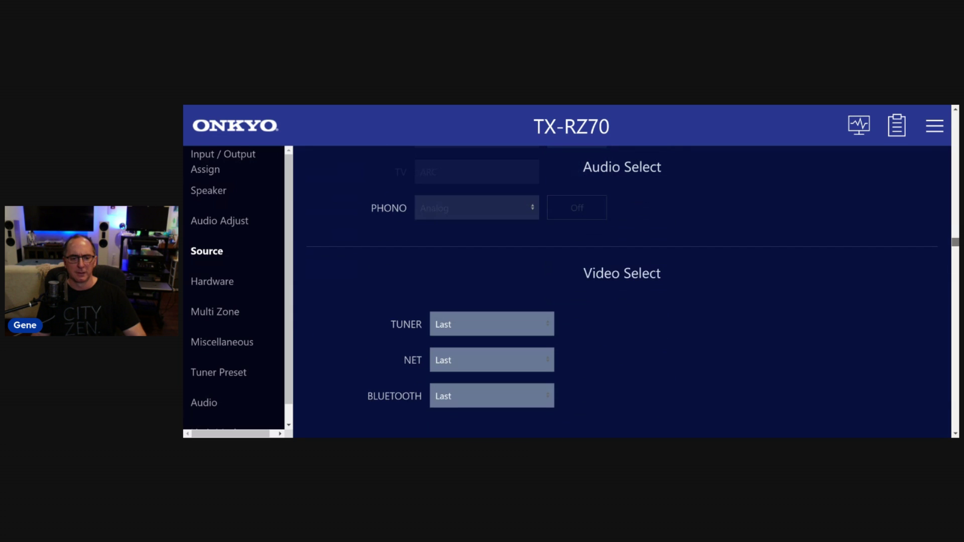
# Scroll past HDMI, Network and Bluetooth to Power Management: Auto Standby Off, Network Standby On, Bluetooth Wakeup Off.
pyautogui.scroll(-5, 623, 291)
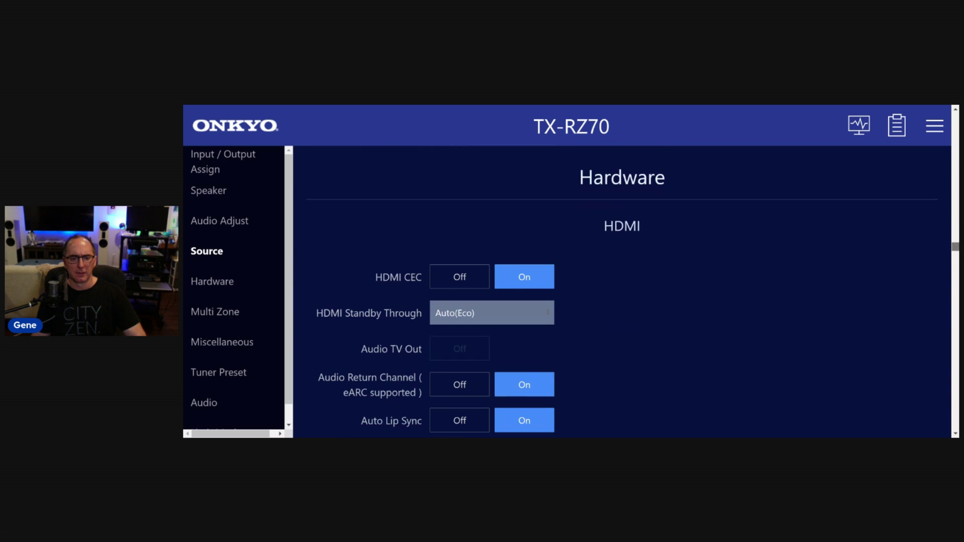
pyautogui.scroll(-4, 622, 291)
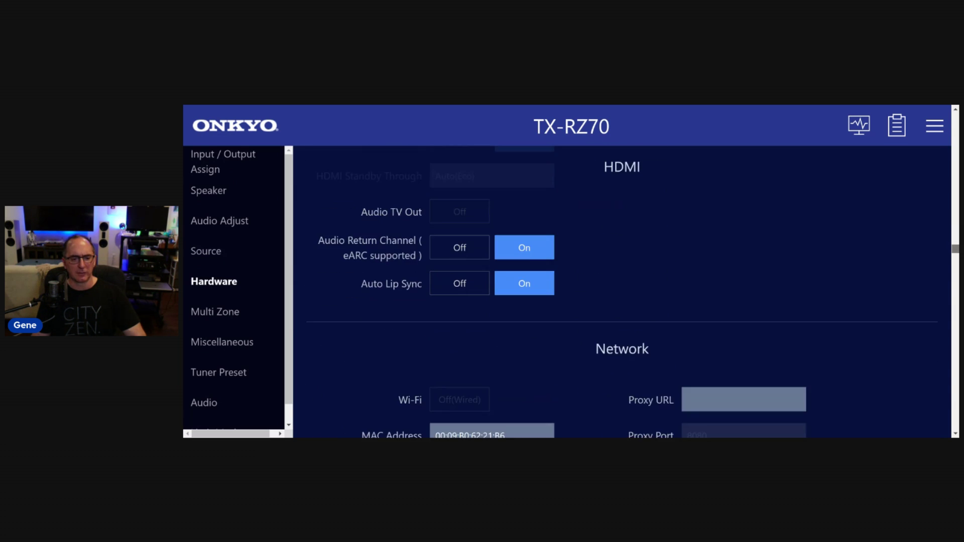
pyautogui.scroll(-1, 622, 291)
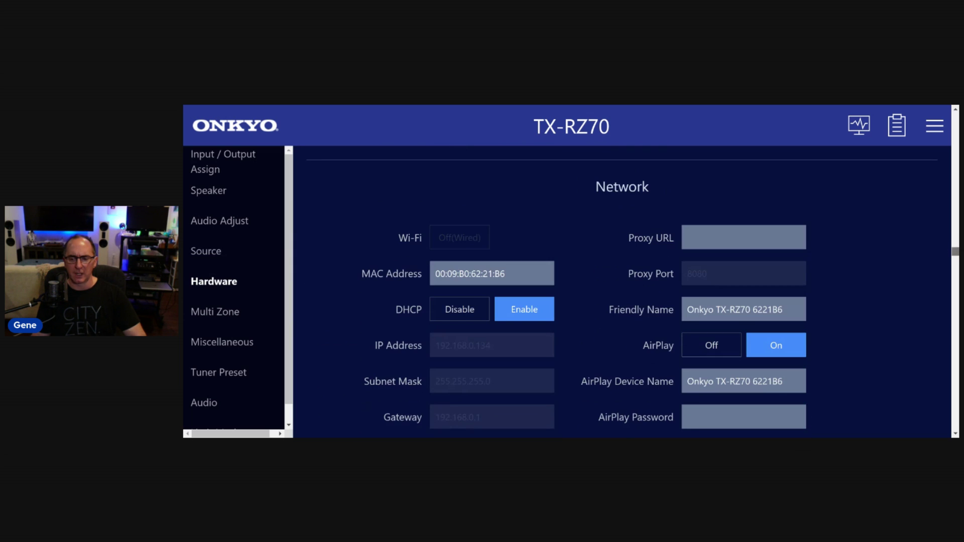
pyautogui.scroll(-1, 622, 291)
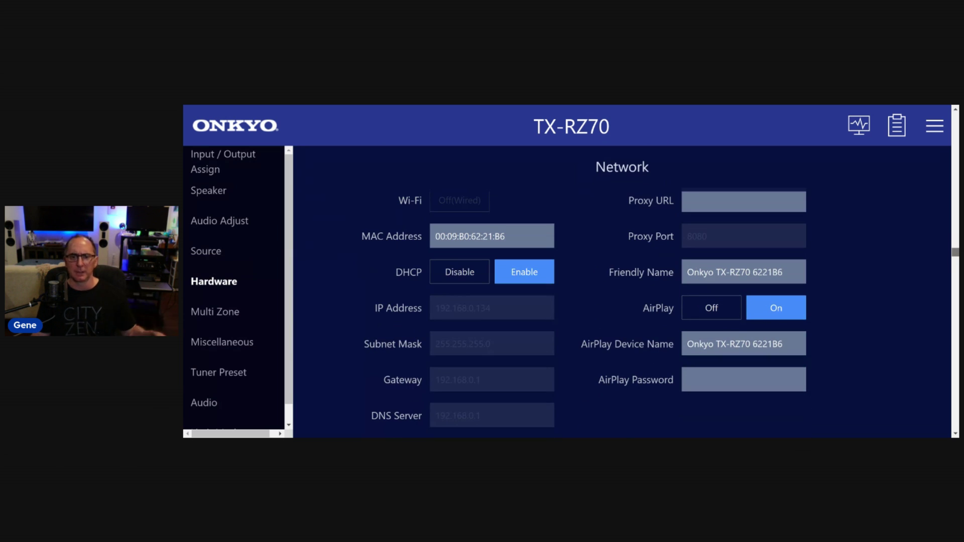
pyautogui.scroll(-5, 623, 291)
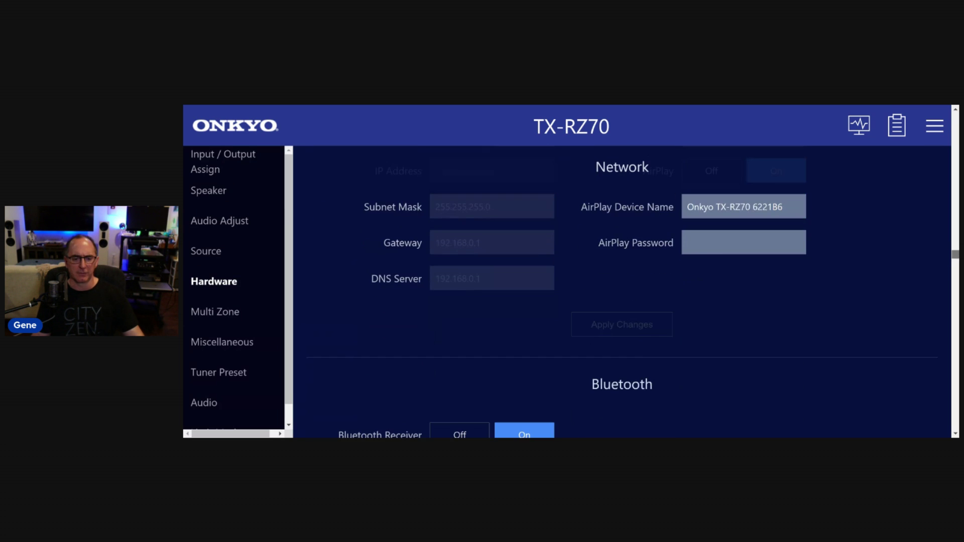
pyautogui.scroll(-2, 622, 291)
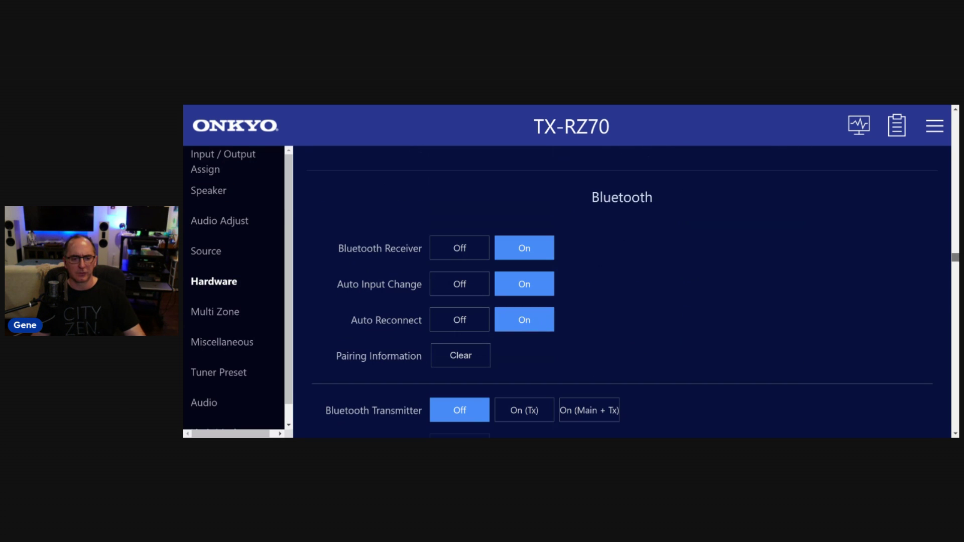
pyautogui.scroll(-4, 622, 291)
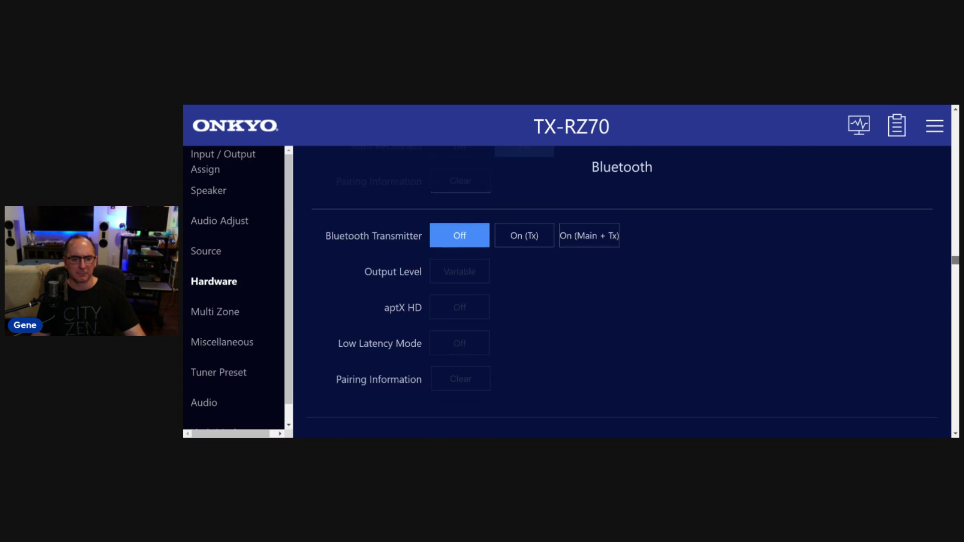
pyautogui.scroll(-4, 622, 291)
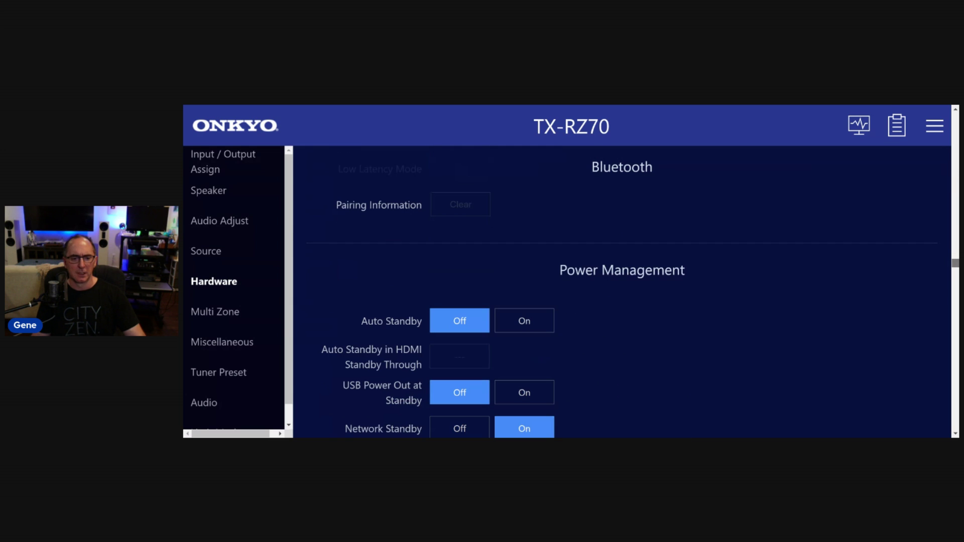
pyautogui.scroll(-1, 622, 291)
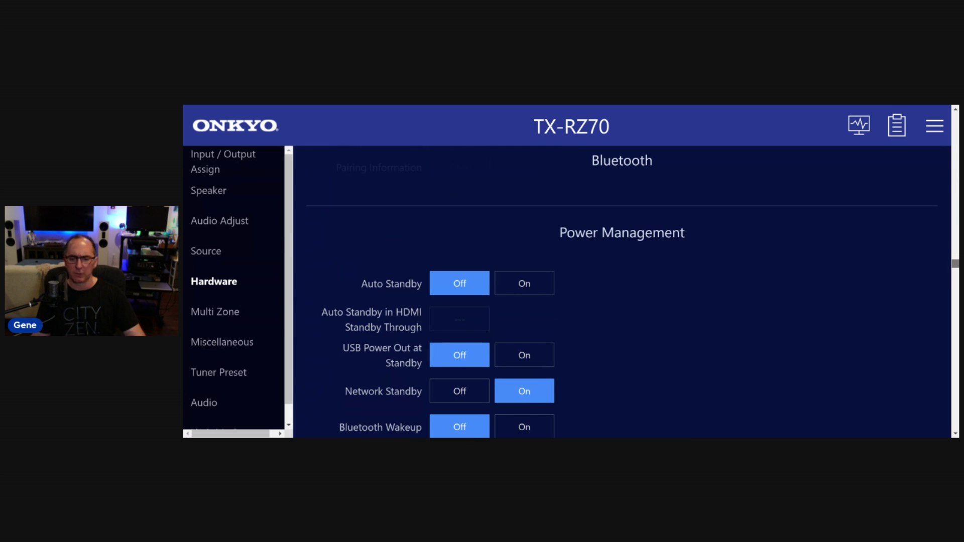
pyautogui.scroll(-1, 623, 291)
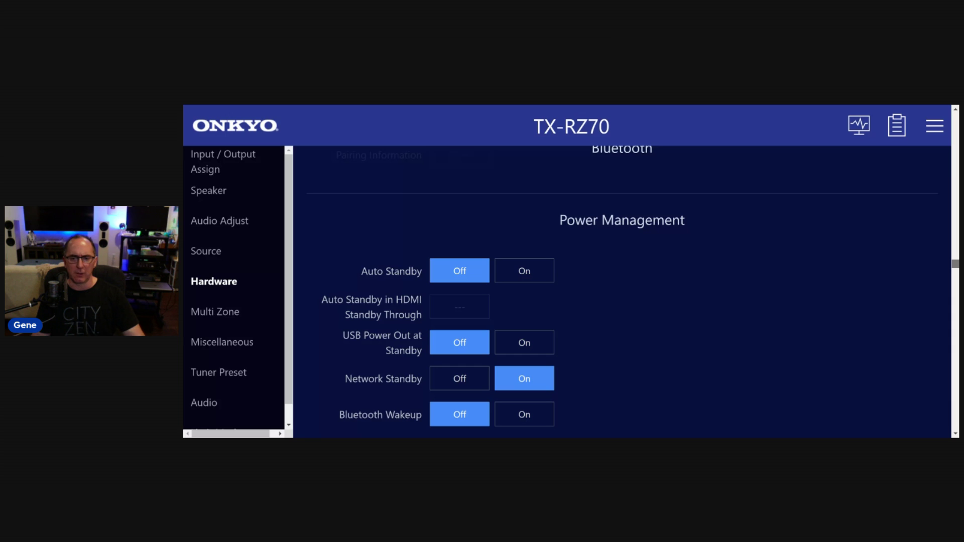
# Scroll past Works with SONOS and Multi Zone to Miscellaneous: Remote ID 1, Preamp Mode No, Update Notice Enable.
pyautogui.scroll(-6, 570, 327)
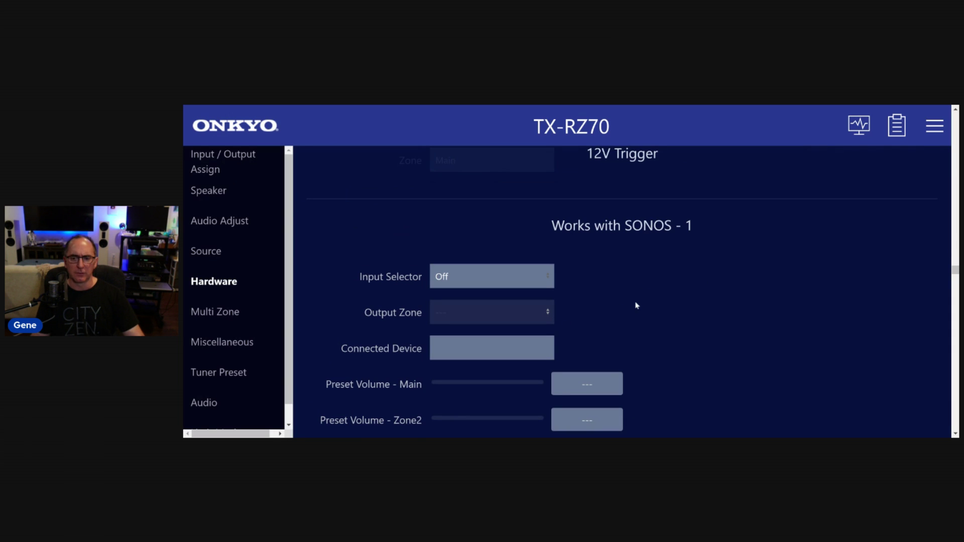
pyautogui.scroll(-5, 639, 280)
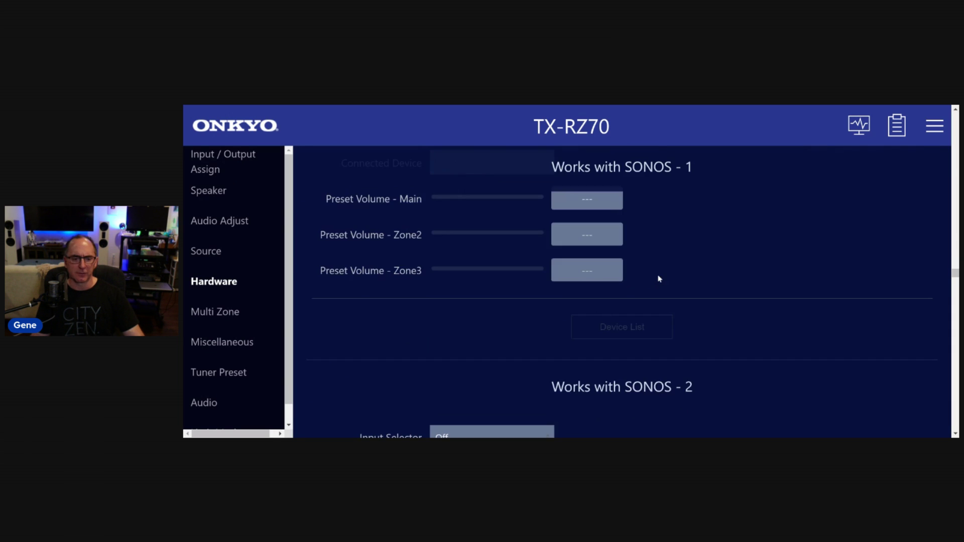
pyautogui.scroll(-10, 658, 280)
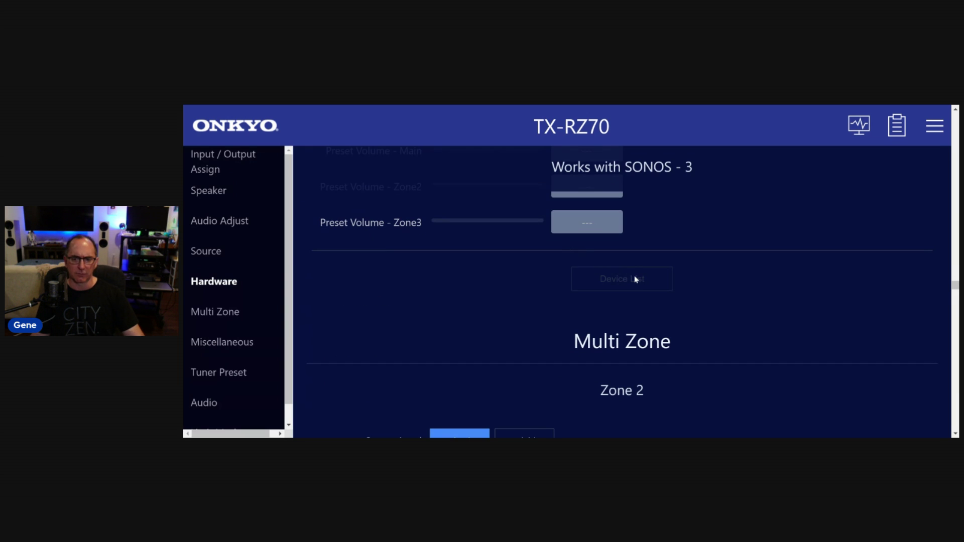
pyautogui.scroll(-3, 635, 279)
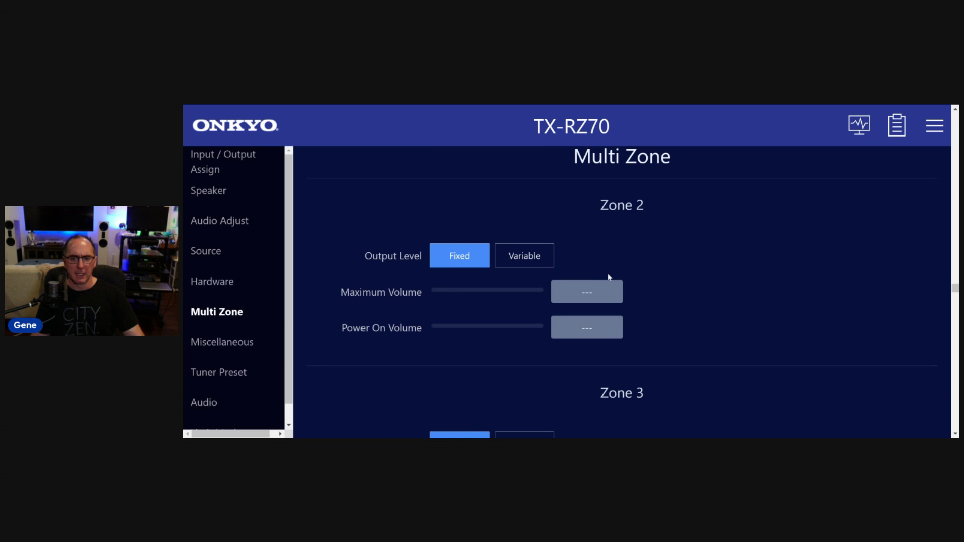
pyautogui.scroll(-3, 610, 277)
pyautogui.scroll(-3, 609, 278)
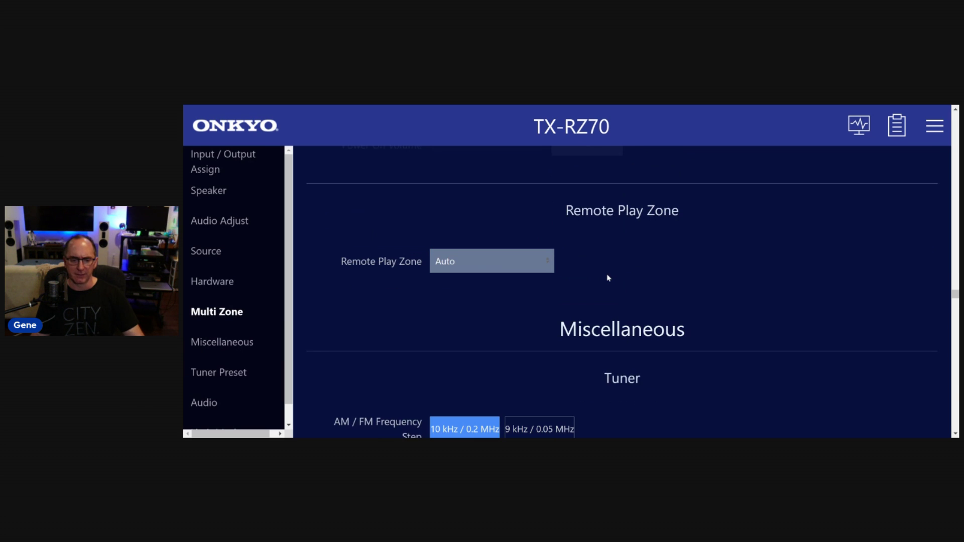
pyautogui.scroll(-3, 608, 278)
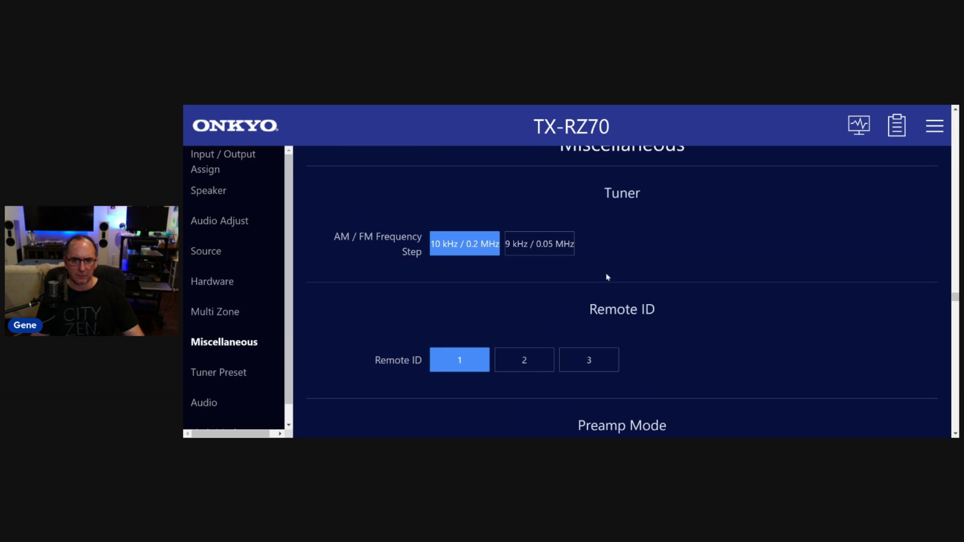
pyautogui.scroll(-3, 530, 261)
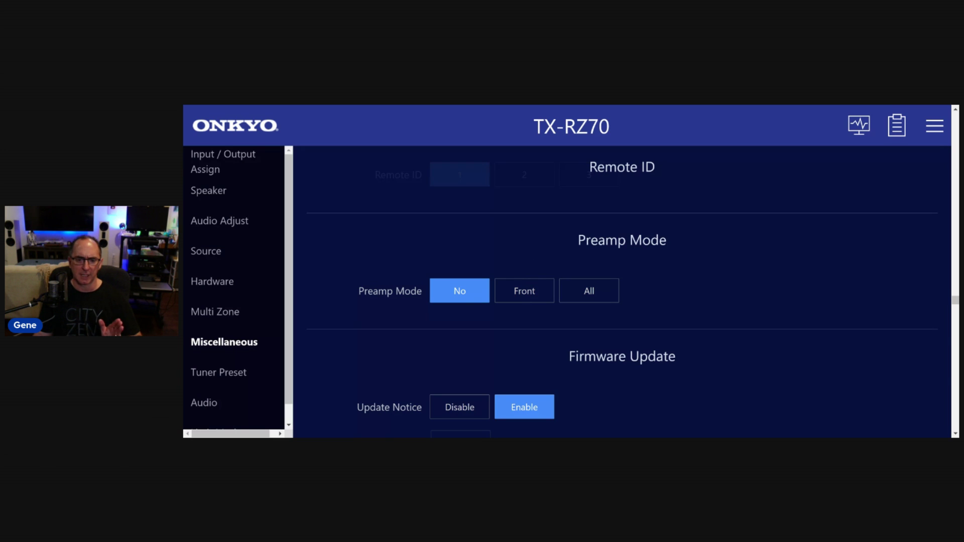
pyautogui.click(526, 296)
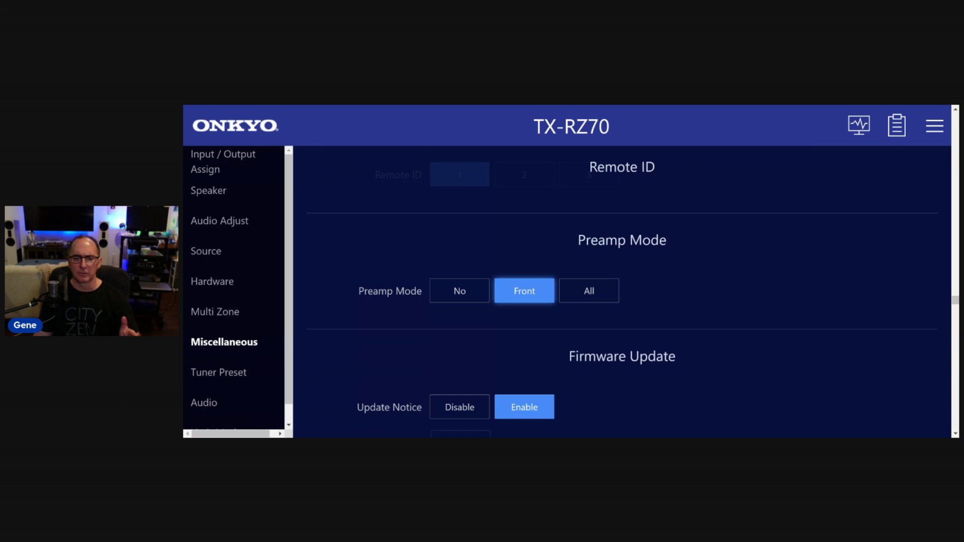
pyautogui.click(587, 294)
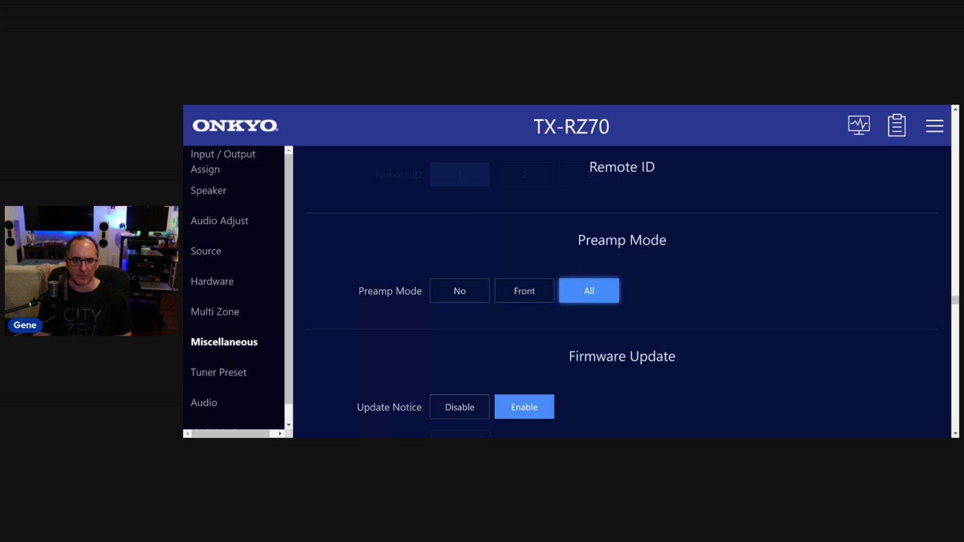
pyautogui.click(524, 295)
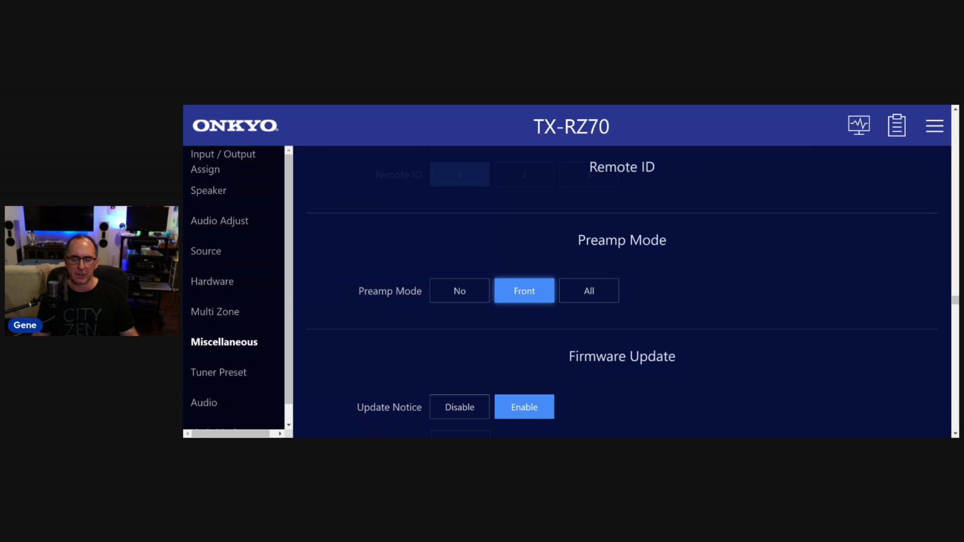
pyautogui.click(456, 292)
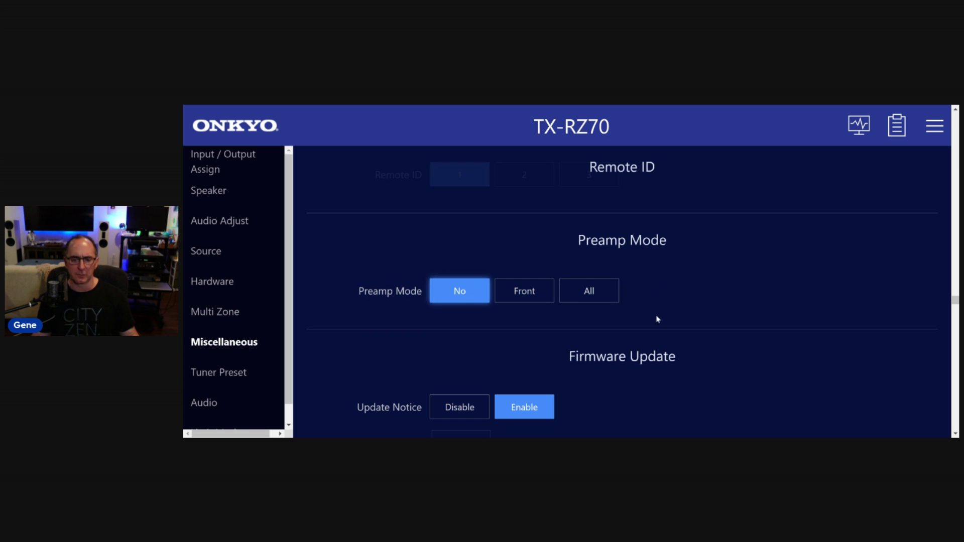
# Scroll past Tuner Preset to Manual Equalizer and check the BD/DVD equalizer choices, leaving it Off.
pyautogui.scroll(-3, 621, 315)
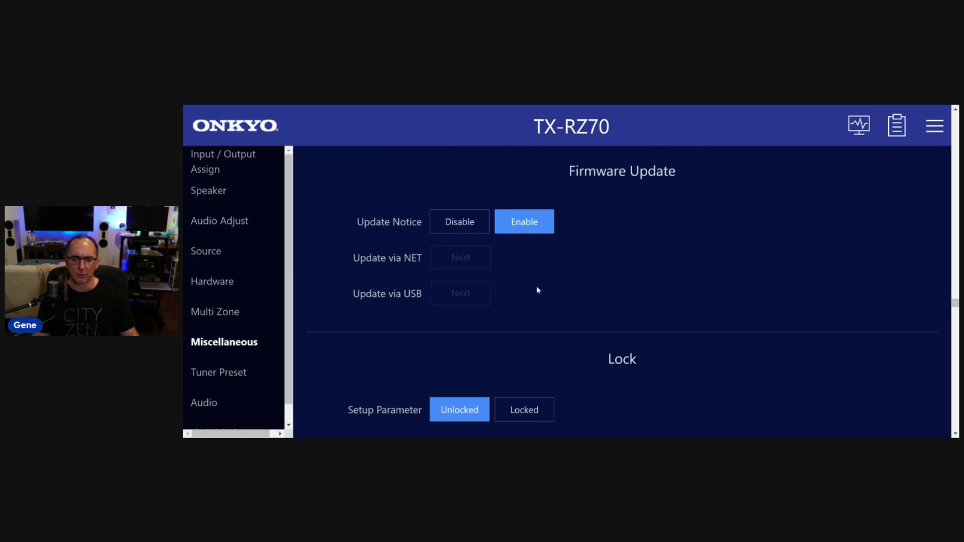
pyautogui.scroll(-3, 535, 289)
pyautogui.scroll(-3, 537, 290)
pyautogui.scroll(-20, 537, 290)
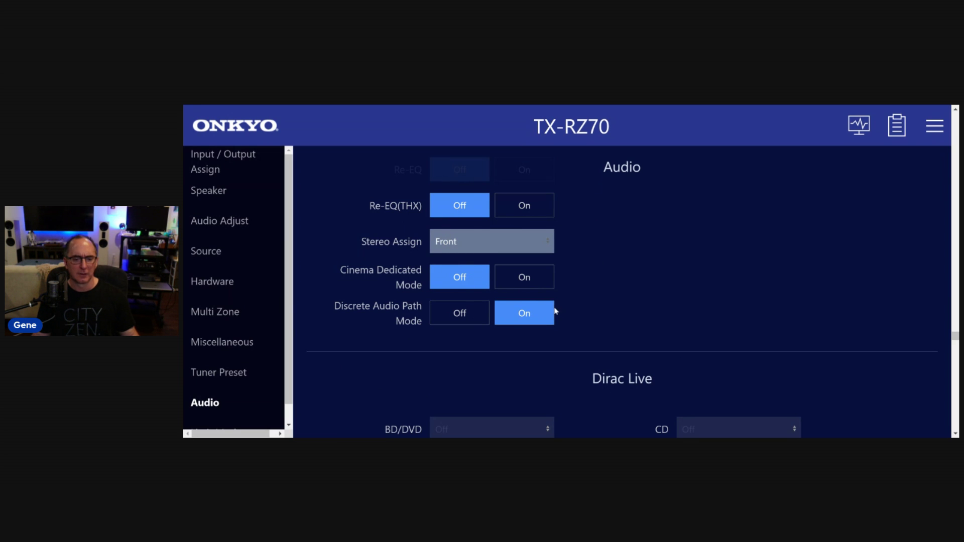
pyautogui.scroll(-3, 560, 312)
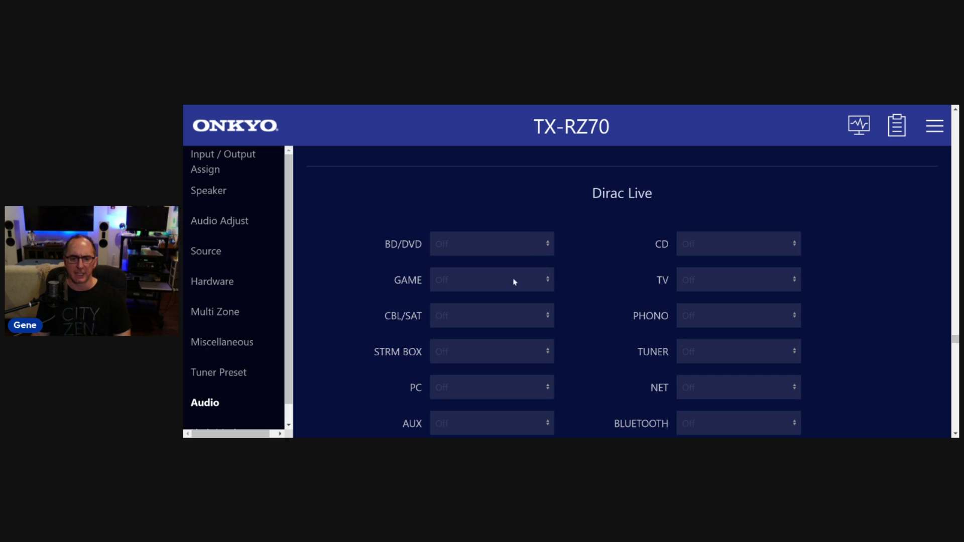
pyautogui.scroll(-3, 533, 304)
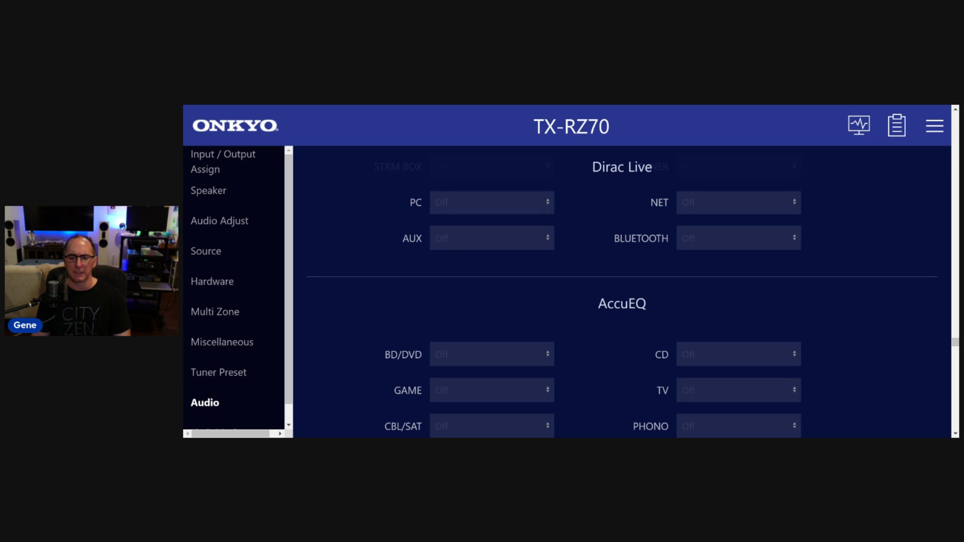
pyautogui.scroll(-3, 619, 296)
pyautogui.scroll(-3, 608, 295)
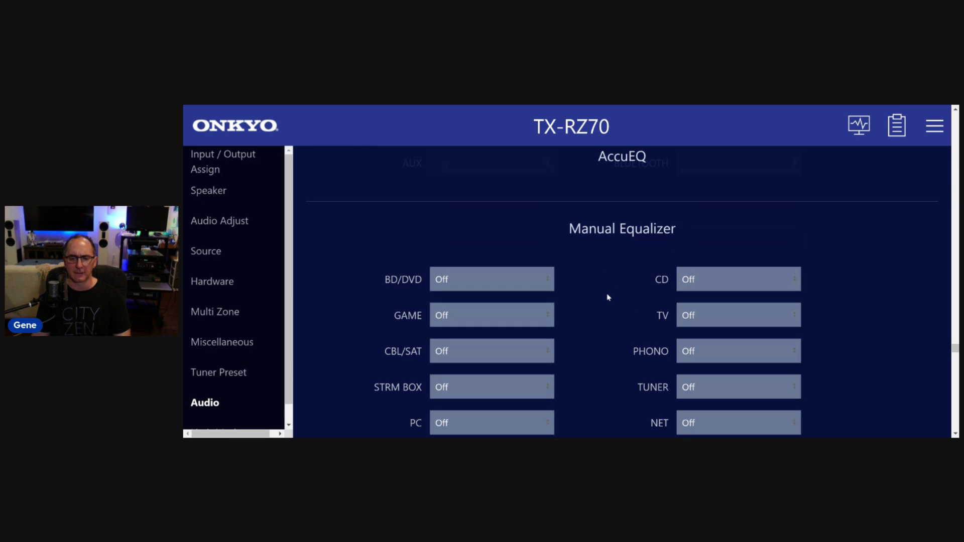
pyautogui.click(529, 282)
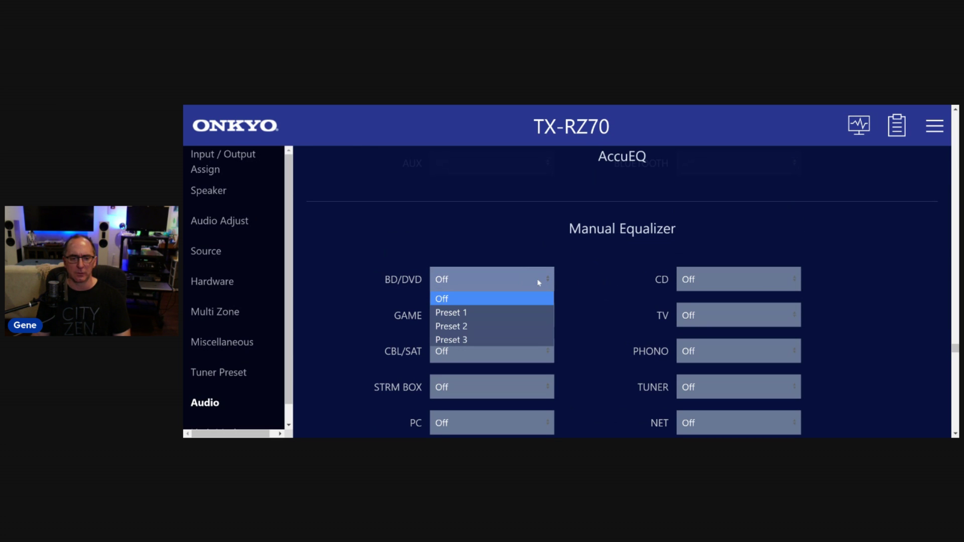
pyautogui.click(538, 282)
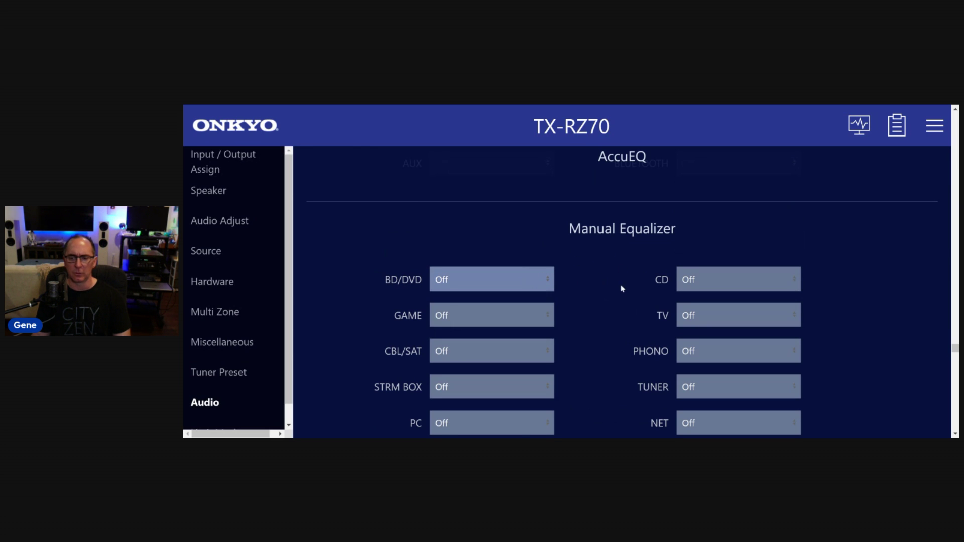
# Scroll past A/V Sync at 0 msec and highlight the Music Optimizer heading, set Off.
pyautogui.scroll(-3, 622, 295)
pyautogui.scroll(-3, 623, 294)
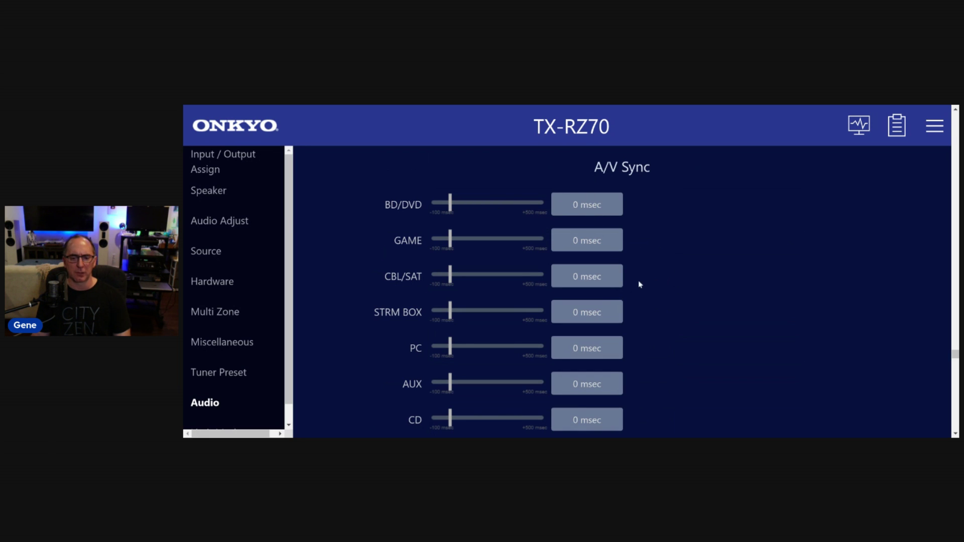
pyautogui.scroll(-3, 582, 314)
pyautogui.scroll(-3, 578, 317)
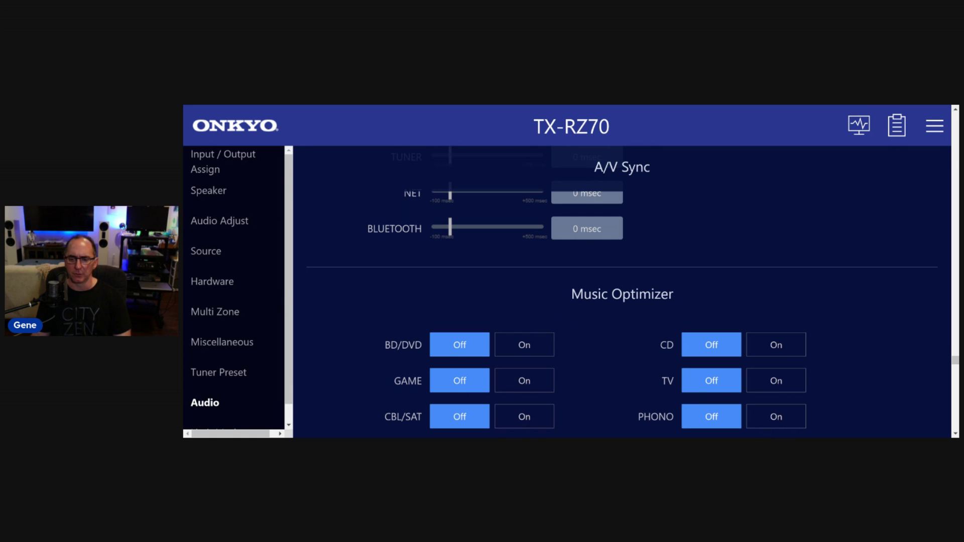
pyautogui.moveTo(683, 296); pyautogui.dragTo(571, 295)
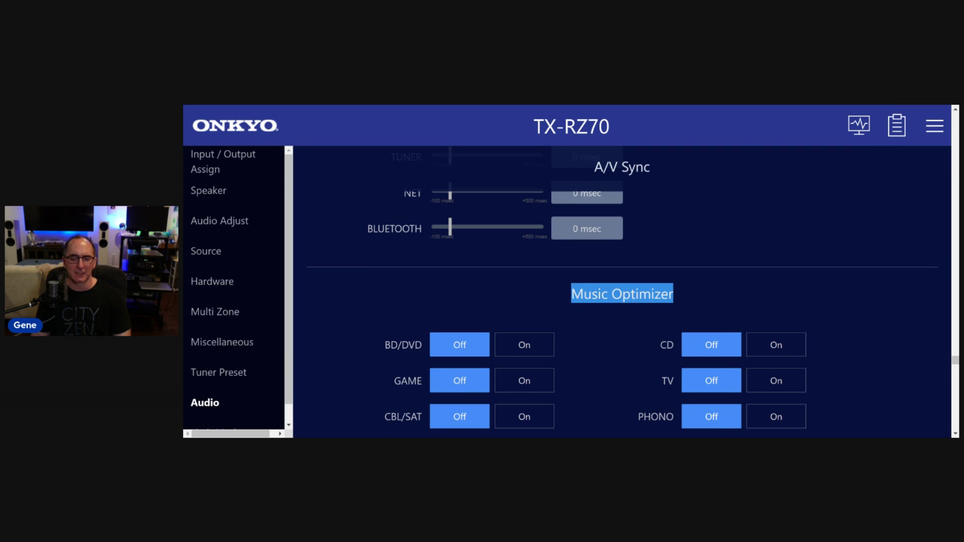
# Check the BD/DVD Digital Filter choices, leaving the filter on Auto.
pyautogui.scroll(-3, 621, 291)
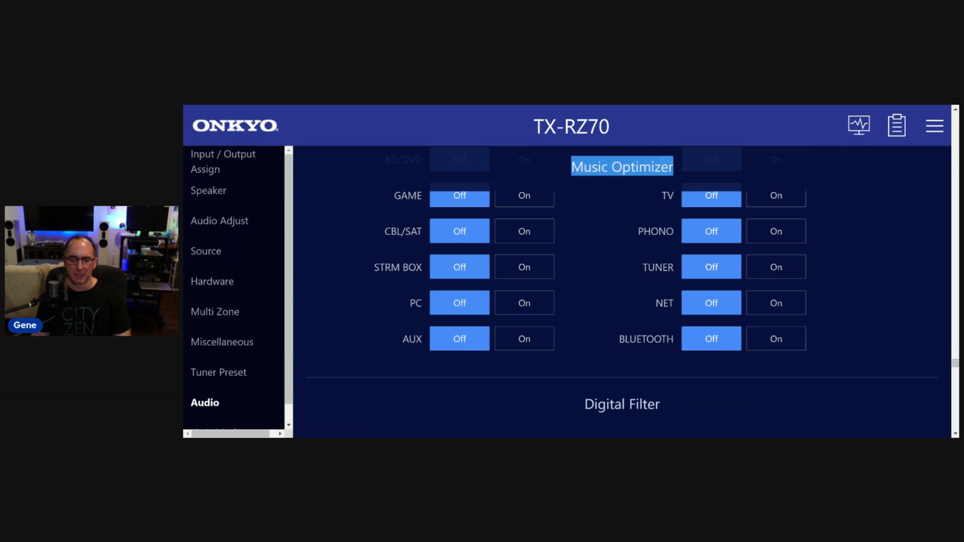
pyautogui.scroll(-3, 585, 300)
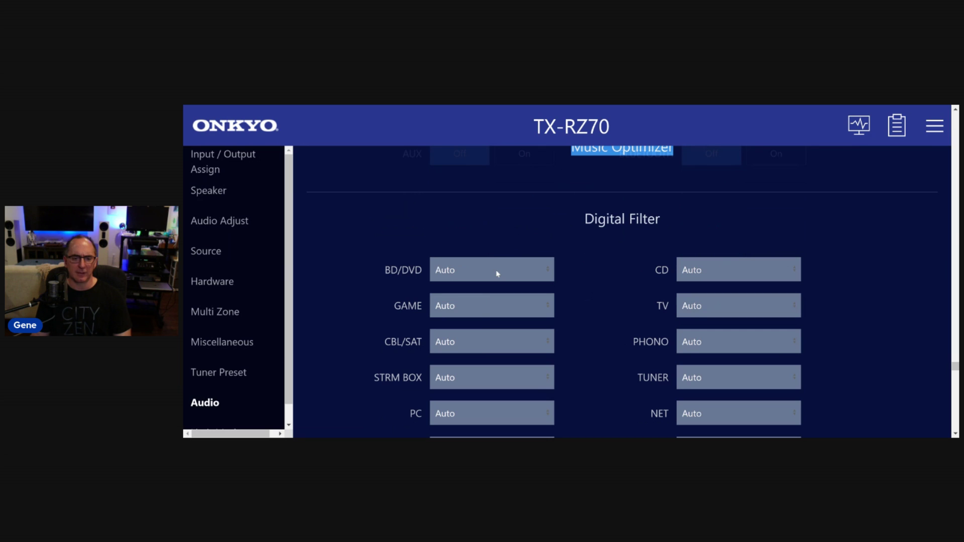
pyautogui.click(540, 275)
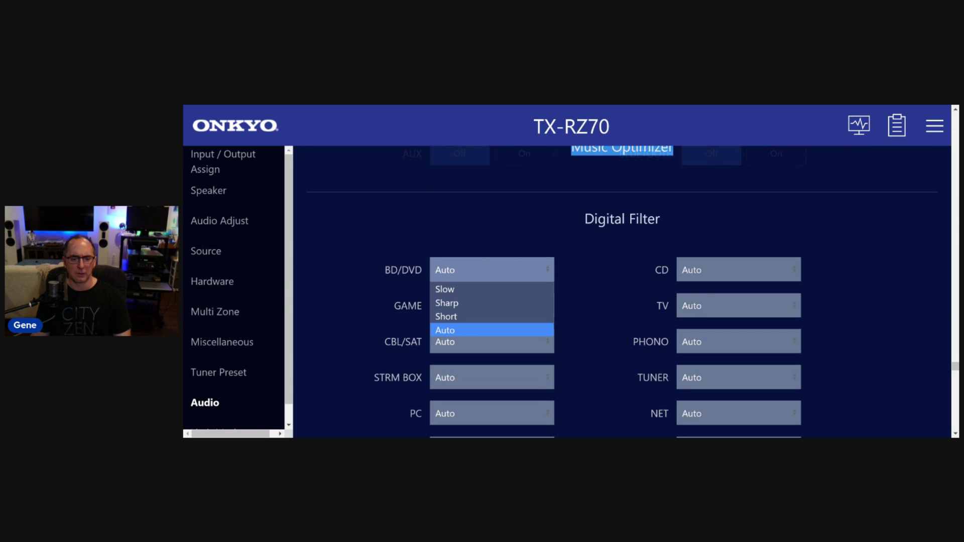
pyautogui.click(497, 227)
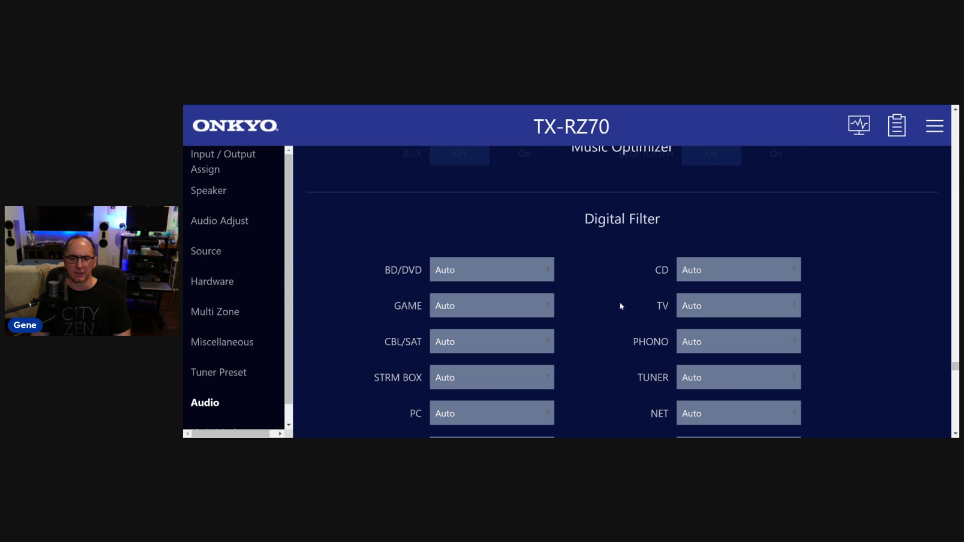
# Scroll past eARC, HDR, Dolby Vision, Deep Color, DSC, VRR, ALLM and Audio Limit to FRL On.
pyautogui.scroll(-3, 615, 305)
pyautogui.scroll(-3, 615, 304)
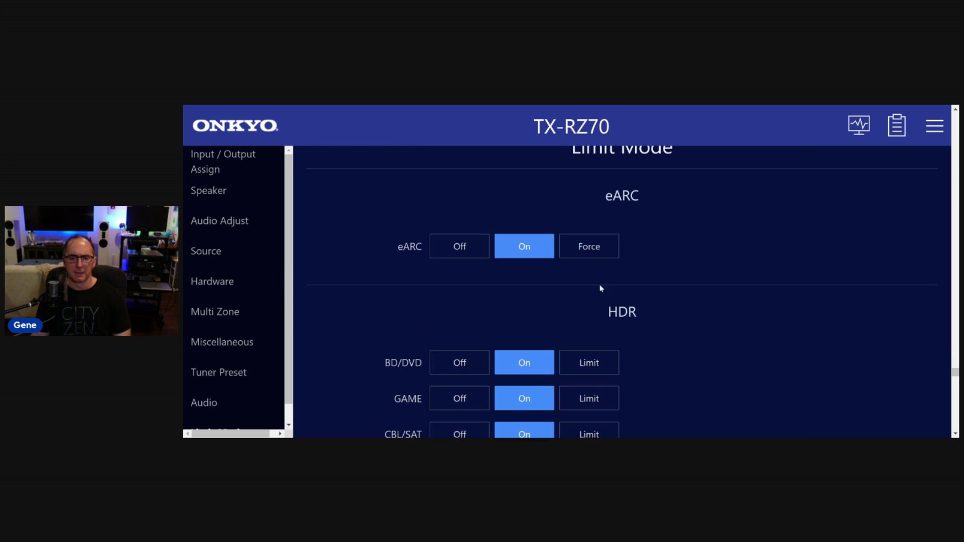
pyautogui.scroll(-3, 610, 297)
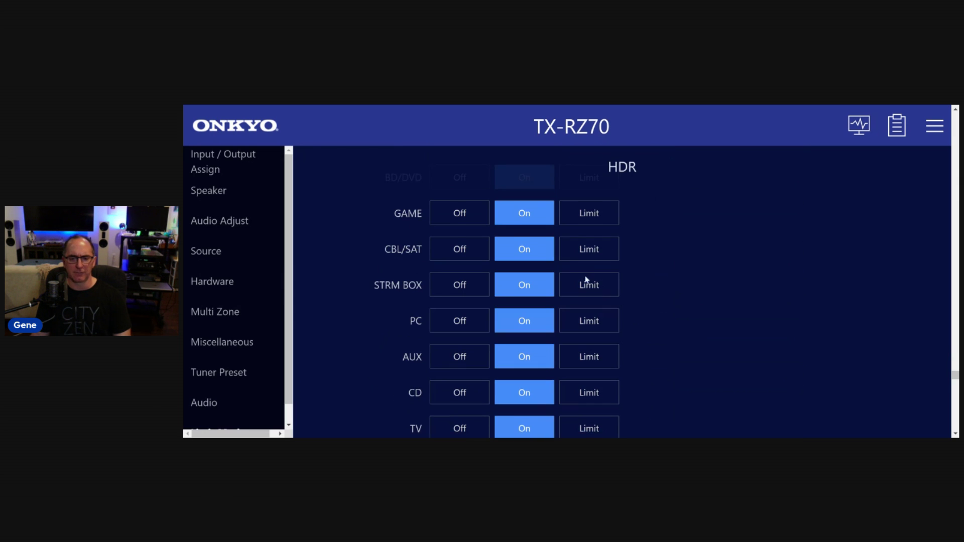
pyautogui.scroll(-6, 574, 273)
pyautogui.scroll(-10, 578, 285)
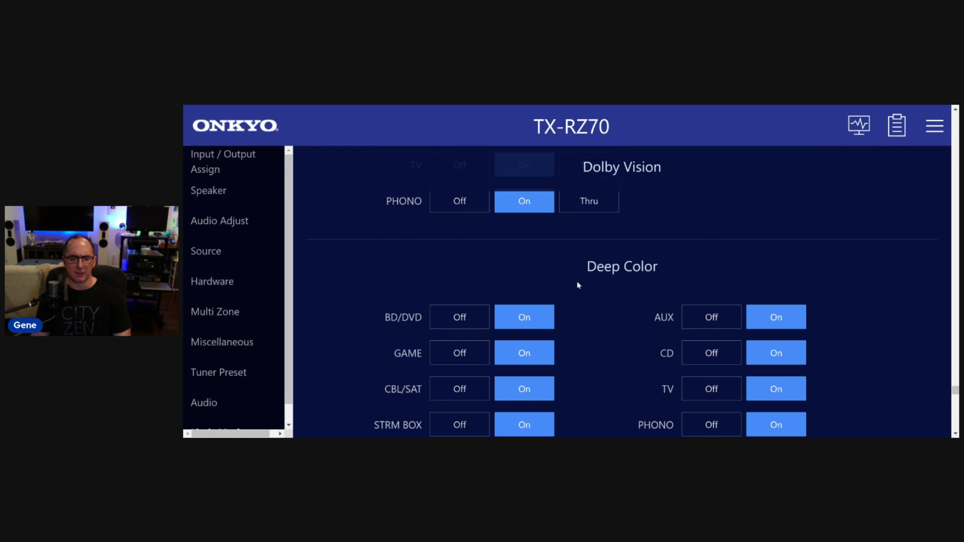
pyautogui.scroll(-3, 578, 286)
pyautogui.scroll(-6, 578, 285)
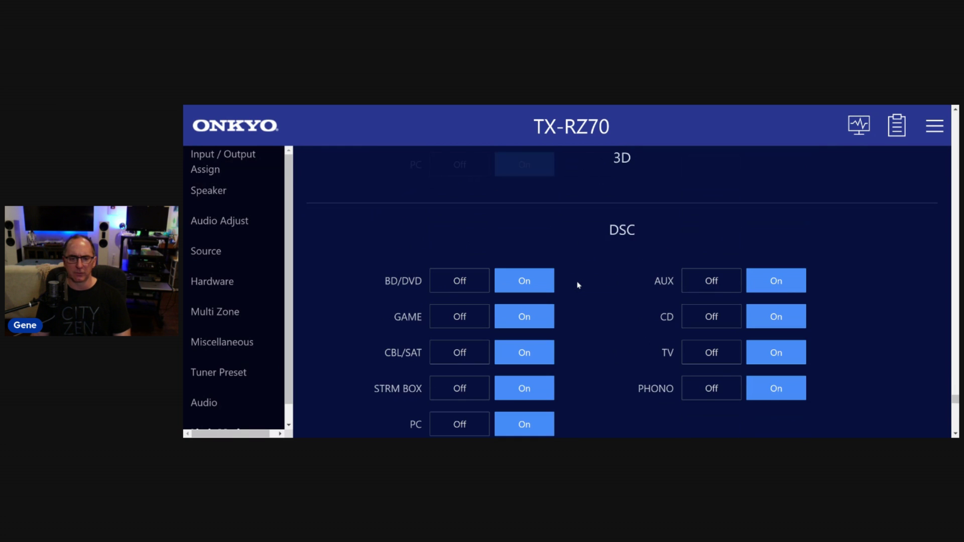
pyautogui.scroll(-3, 578, 285)
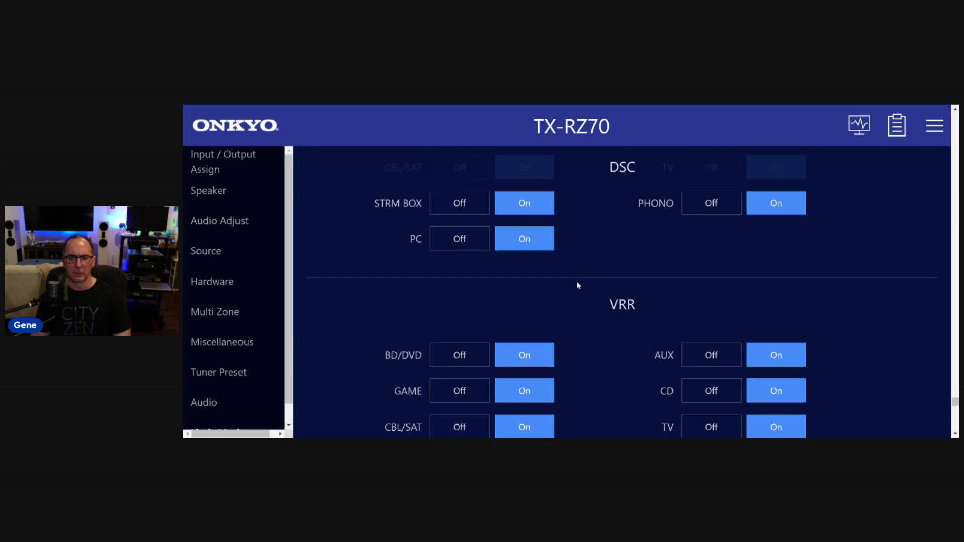
pyautogui.scroll(-3, 578, 285)
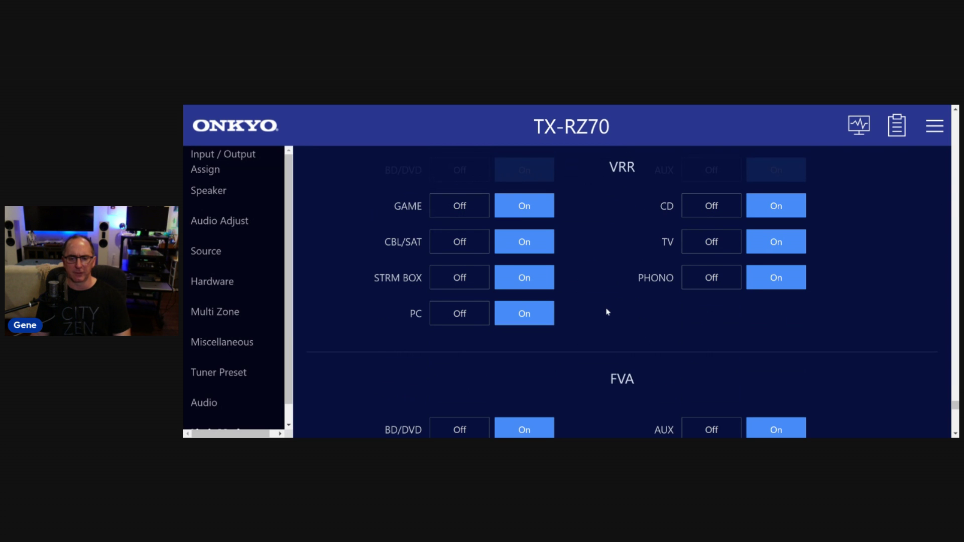
pyautogui.scroll(-3, 604, 311)
pyautogui.scroll(-3, 606, 312)
pyautogui.scroll(-3, 604, 311)
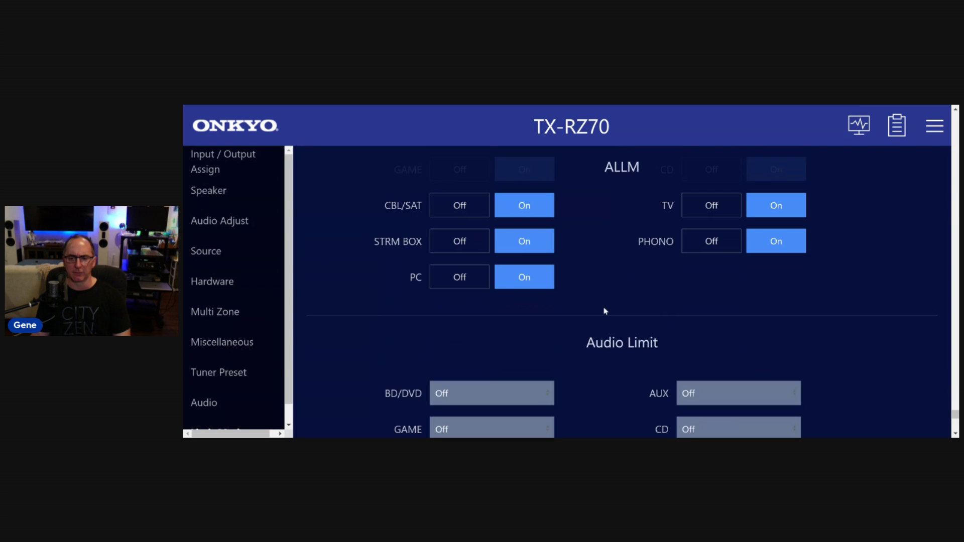
pyautogui.scroll(-3, 605, 311)
pyautogui.scroll(-3, 604, 311)
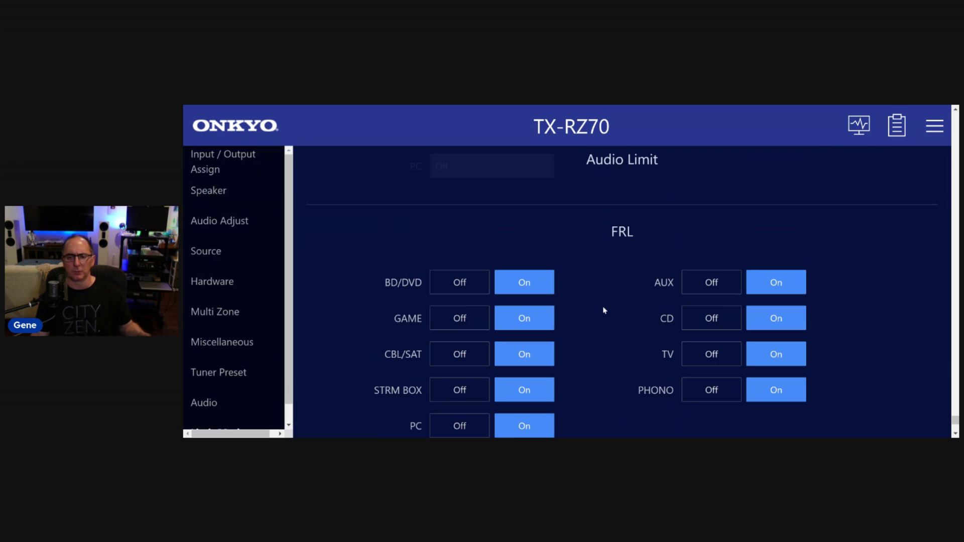